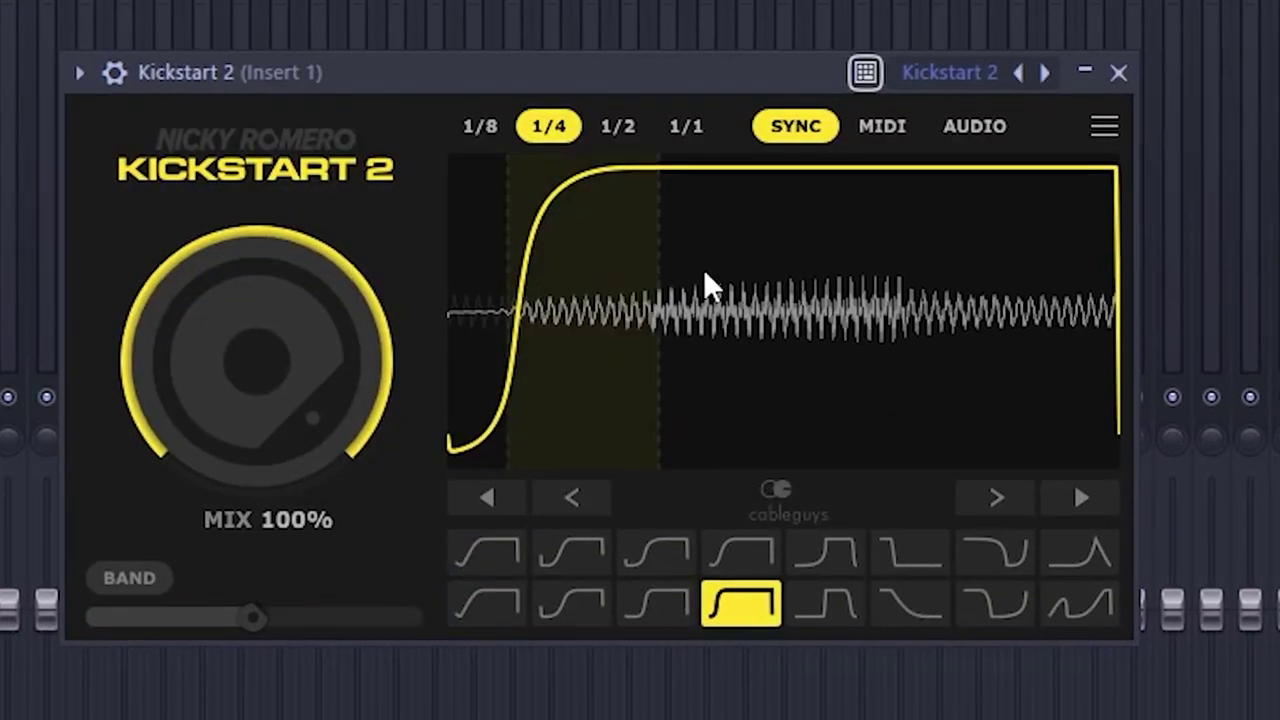
Lower Kickstart 2's mix to about 67%, move its band to ~997 Hz and follow MIDI.
drag(329, 334, 320, 385)
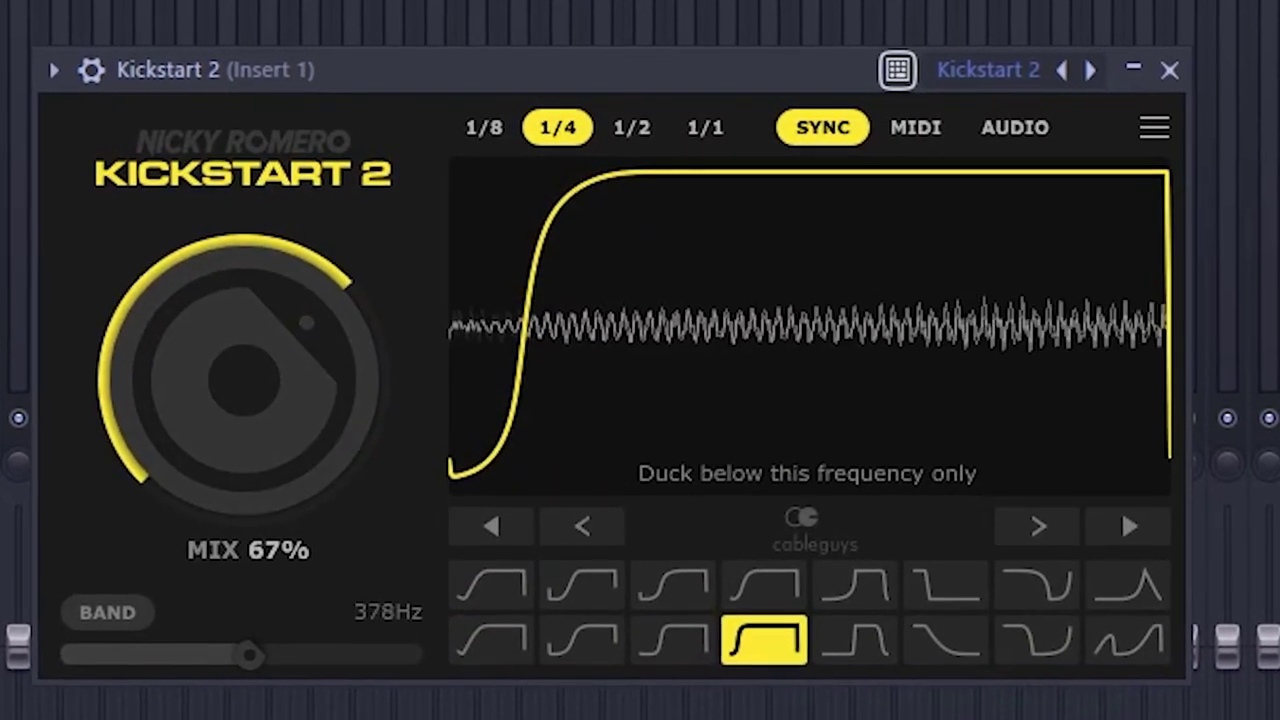
drag(250, 655, 318, 662)
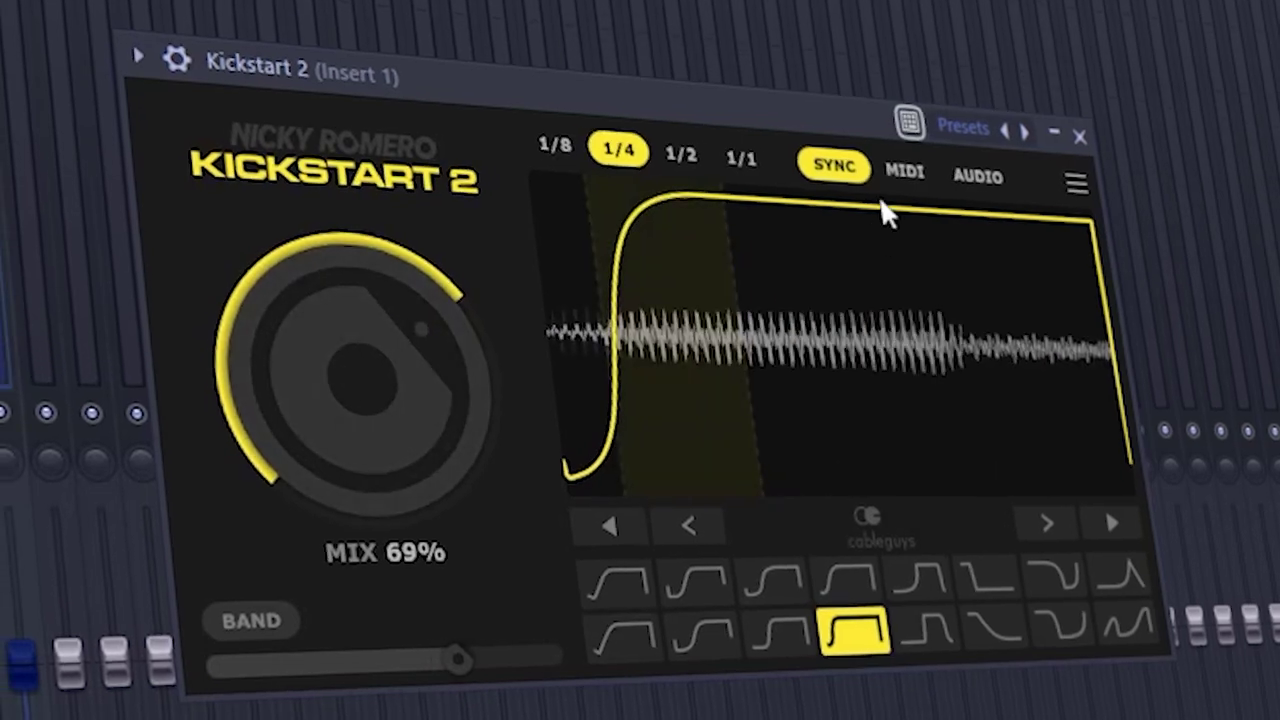
click(904, 171)
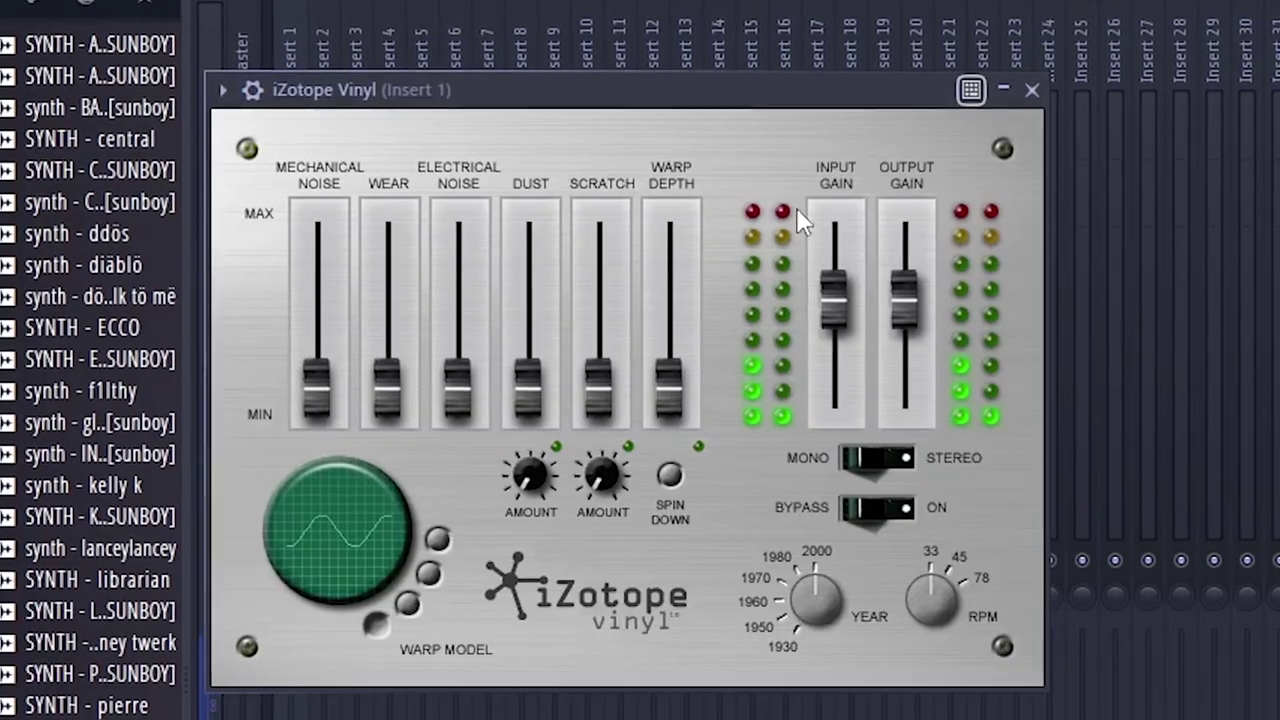
Raise Vinyl's warp, mechanical noise and wear (~24%), with the second warp model and 1960s era.
drag(669, 385, 658, 335)
drag(317, 385, 285, 340)
mouse_move(388, 385)
mouse_down()
mouse_move(375, 325)
mouse_move(357, 390)
mouse_up()
drag(500, 385, 541, 364)
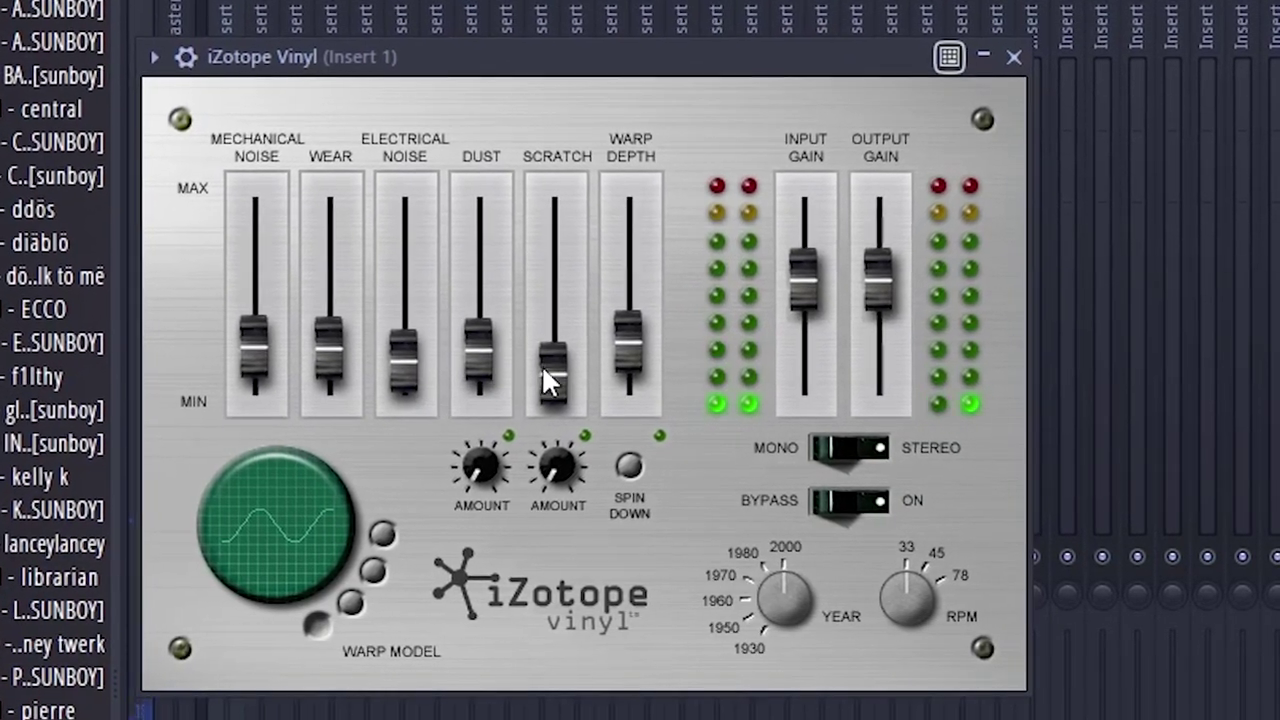
click(372, 570)
drag(785, 590, 760, 614)
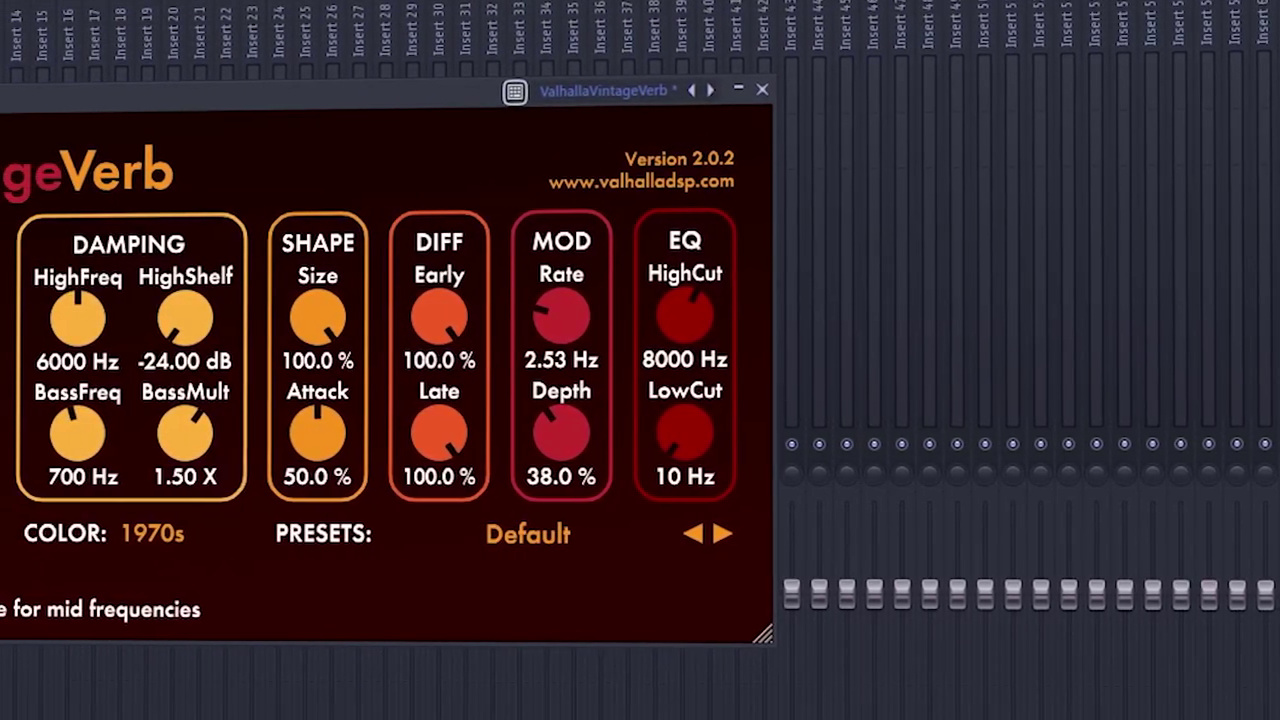
Set VintageVerb's low cut to 380 Hz and shorten its decay to 0.53 s.
drag(685, 432, 685, 410)
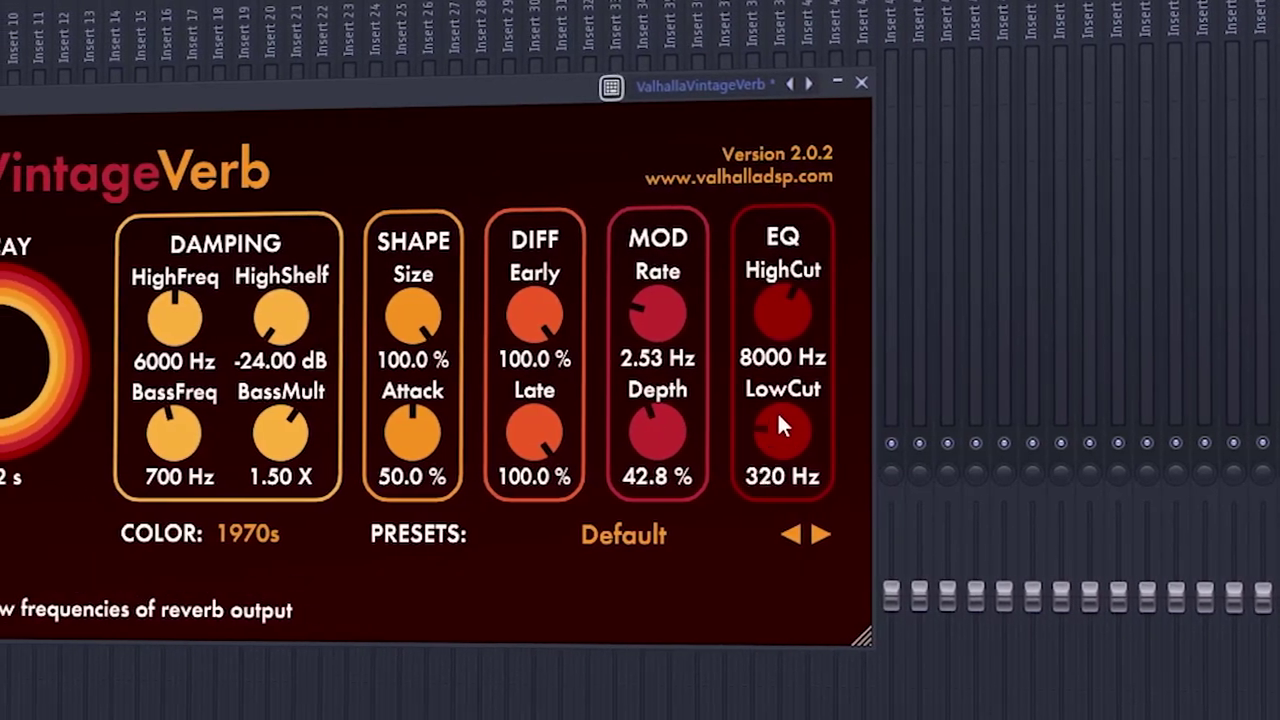
drag(781, 425, 790, 400)
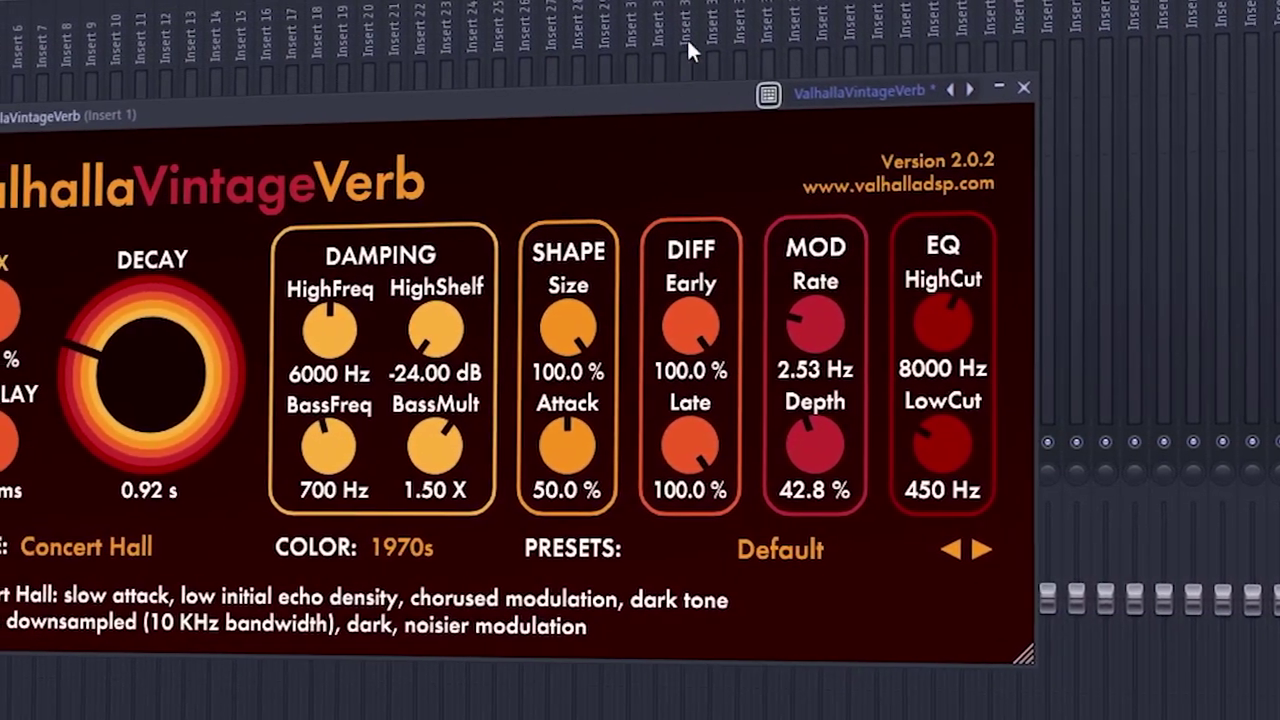
drag(985, 432, 992, 450)
mouse_move(300, 375)
mouse_down()
mouse_move(303, 392)
mouse_move(346, 306)
mouse_up()
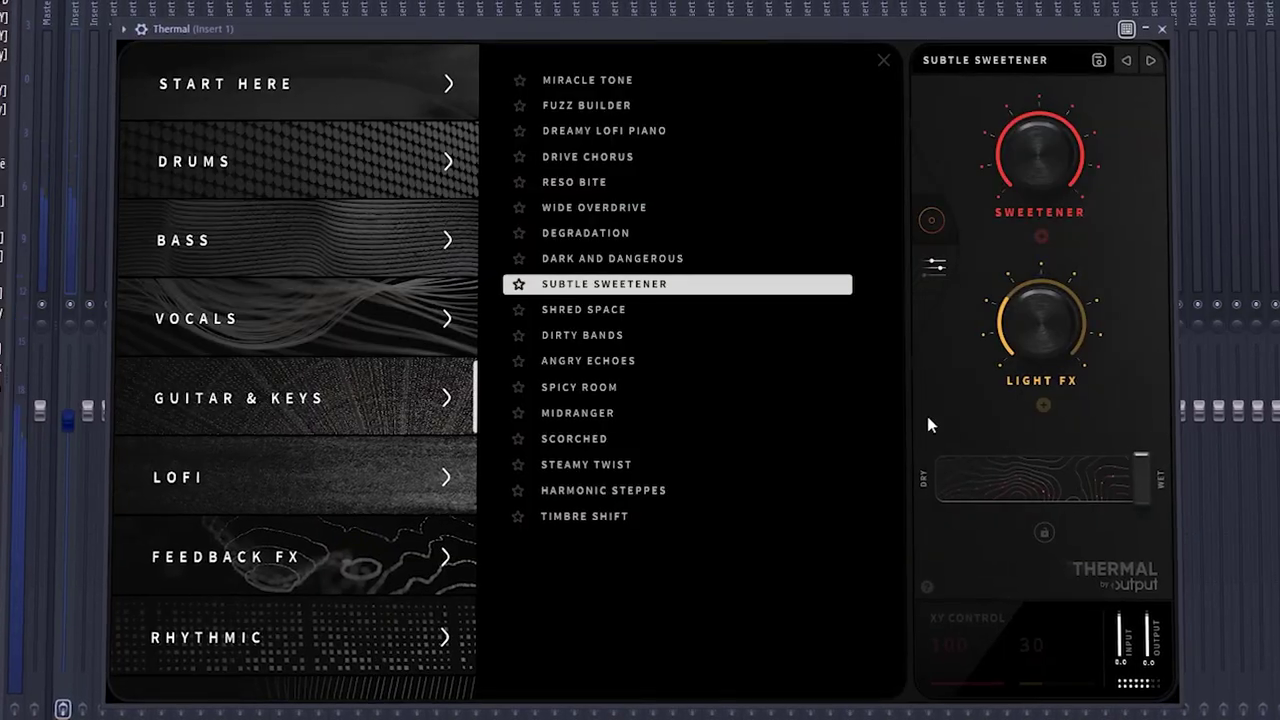
Set Thermal's Subtle Sweetener to about one-third wet with the XY pad centred.
click(883, 68)
mouse_move(1150, 470)
mouse_down()
mouse_move(1066, 489)
mouse_move(914, 414)
mouse_up()
drag(457, 250, 449, 366)
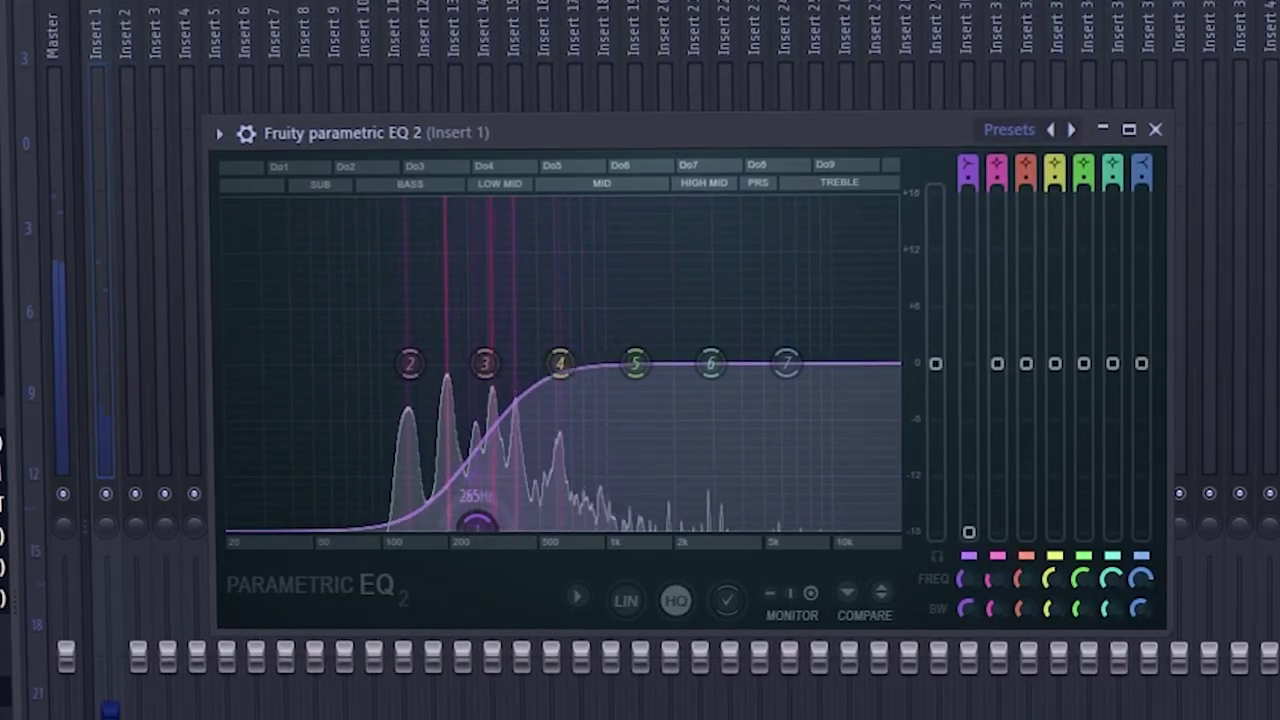
Shape Parametric EQ 2: band 7 high roll-off, low cut near 171 Hz, band 5 boost around 1408 Hz.
drag(784, 363, 811, 422)
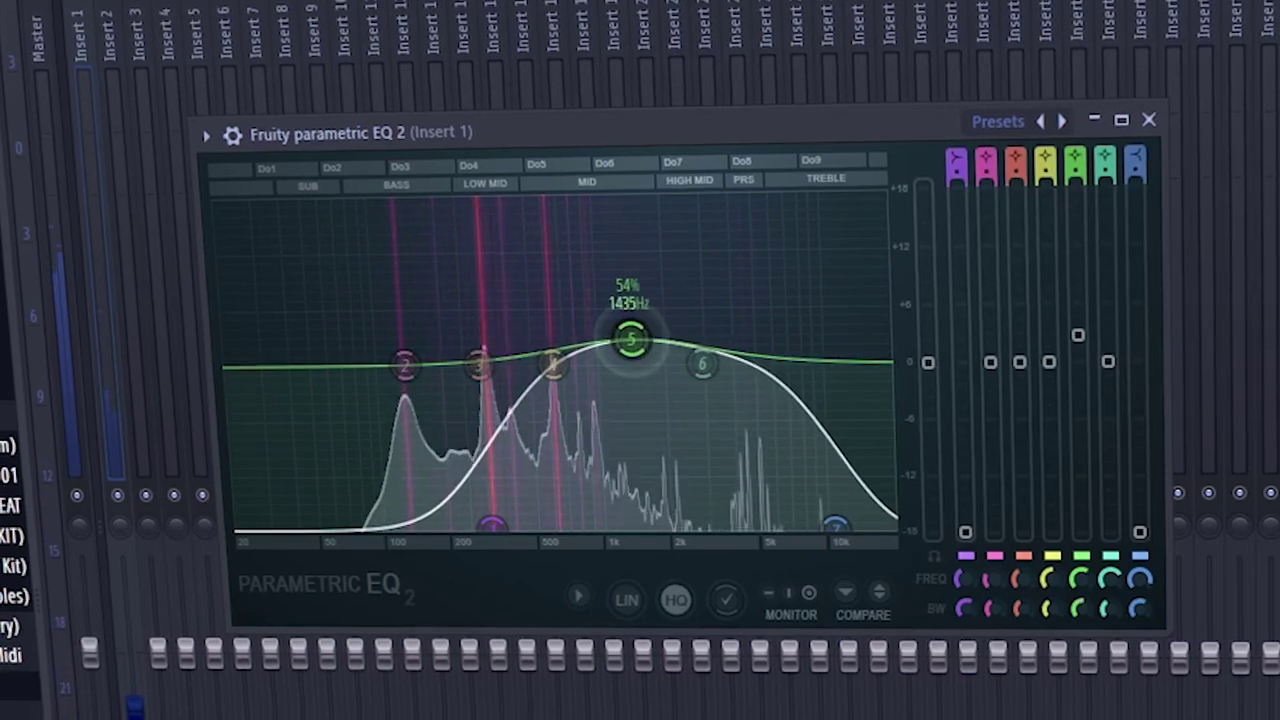
drag(630, 340, 641, 342)
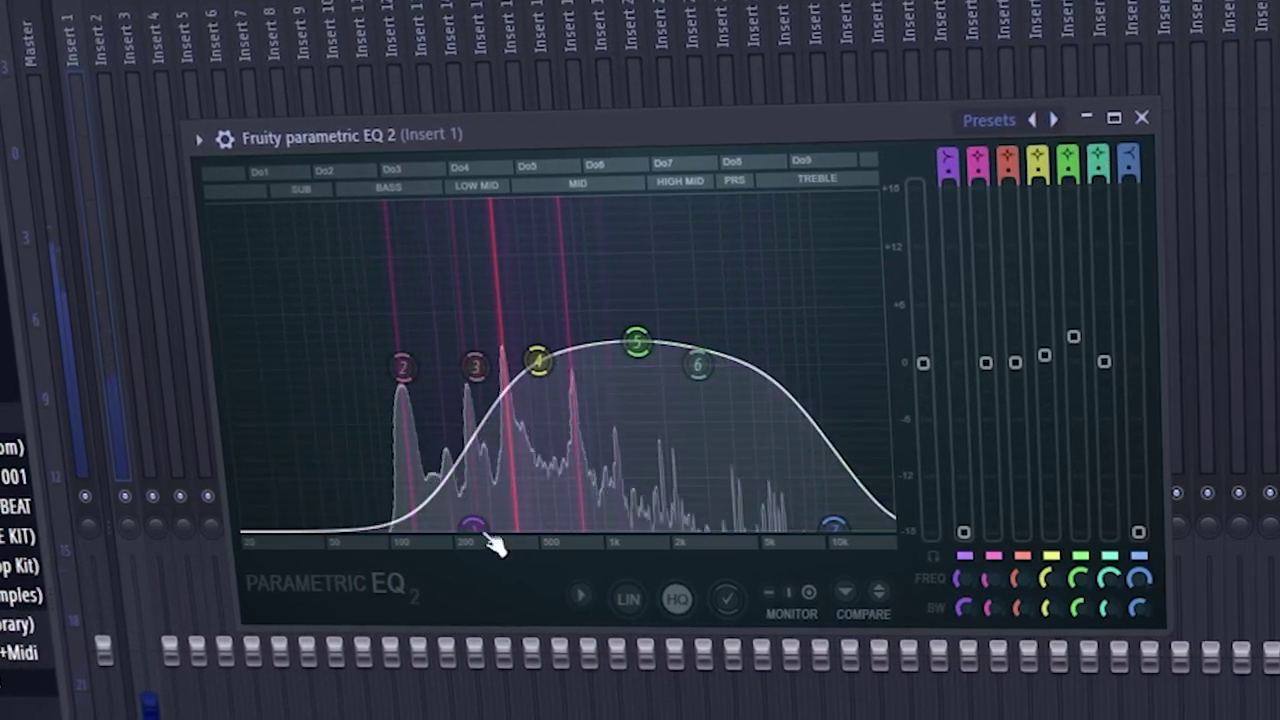
drag(549, 365, 518, 364)
drag(468, 525, 450, 525)
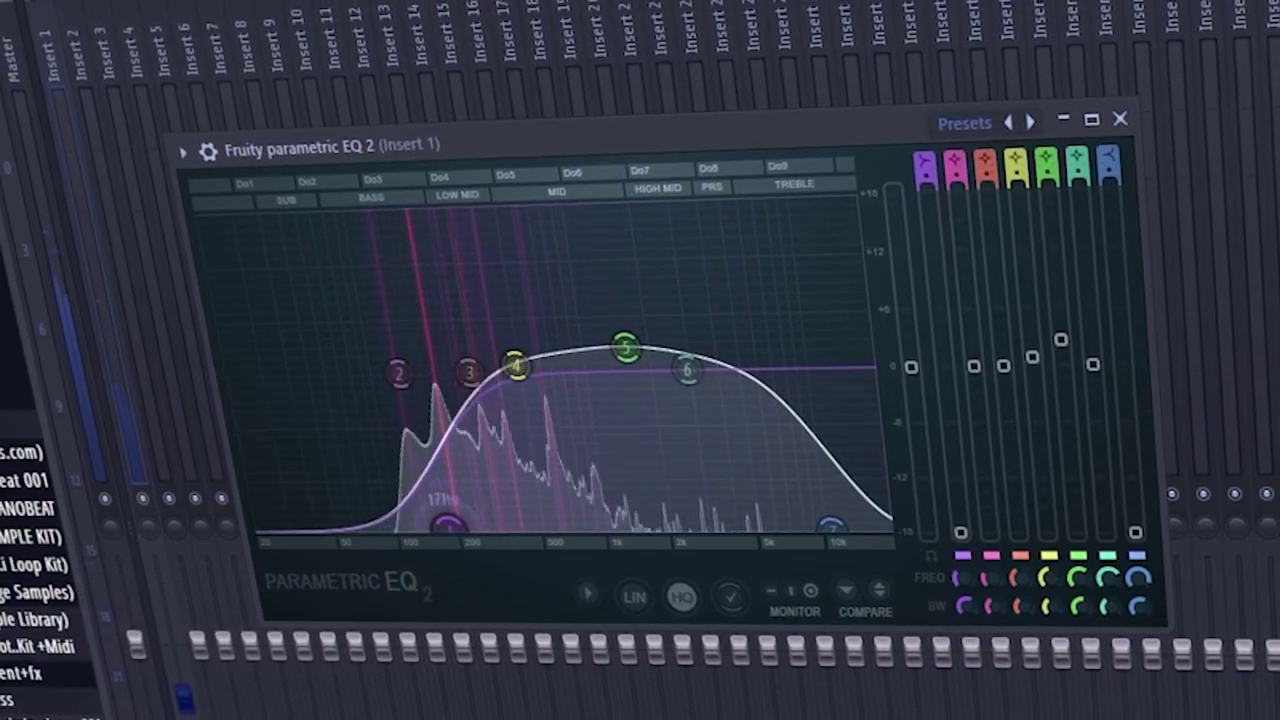
drag(514, 366, 502, 366)
drag(620, 349, 604, 337)
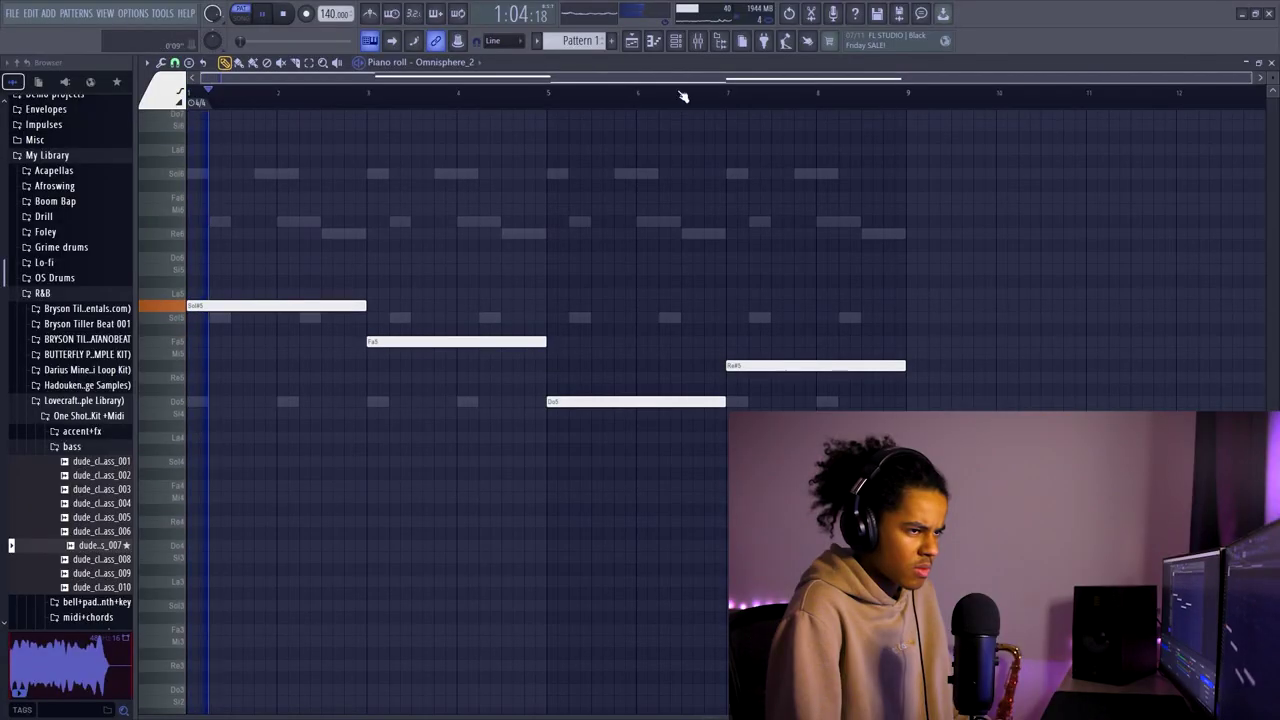
key(F6)
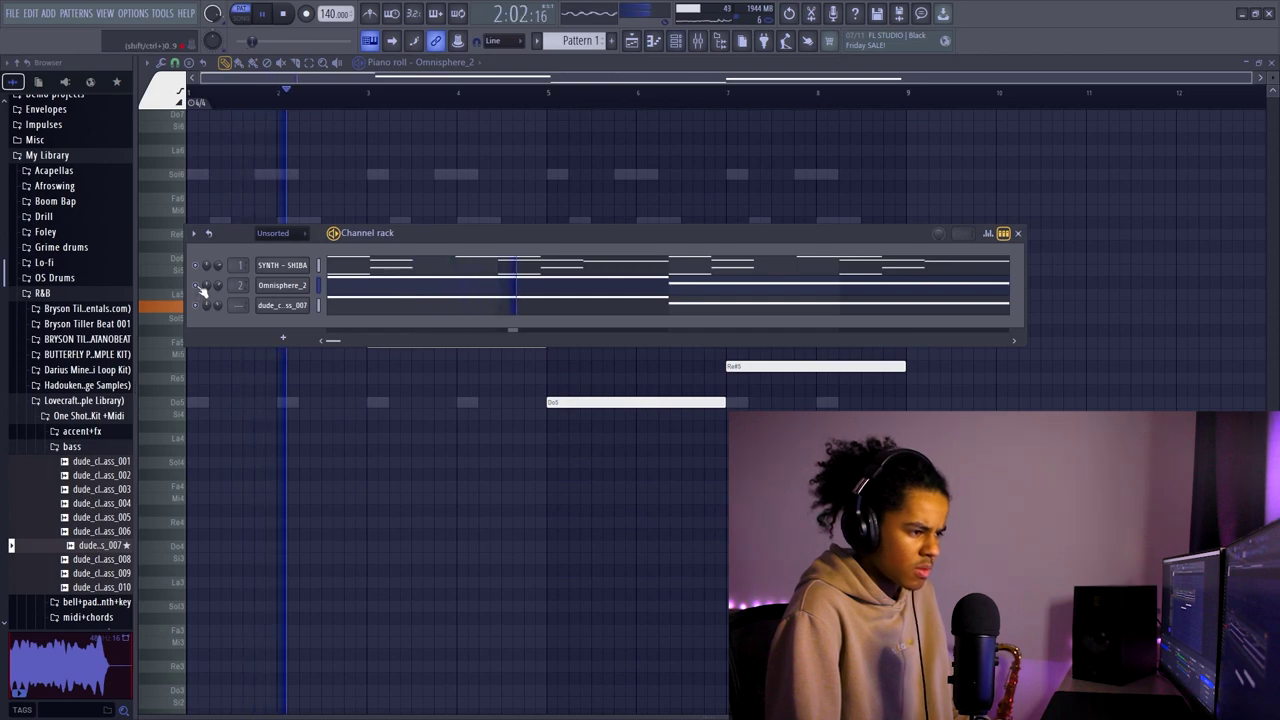
Put HalfTime in slot 1 and Fruity Reeverb 2 in slot 2 of mixer Insert 2.
key(F6)
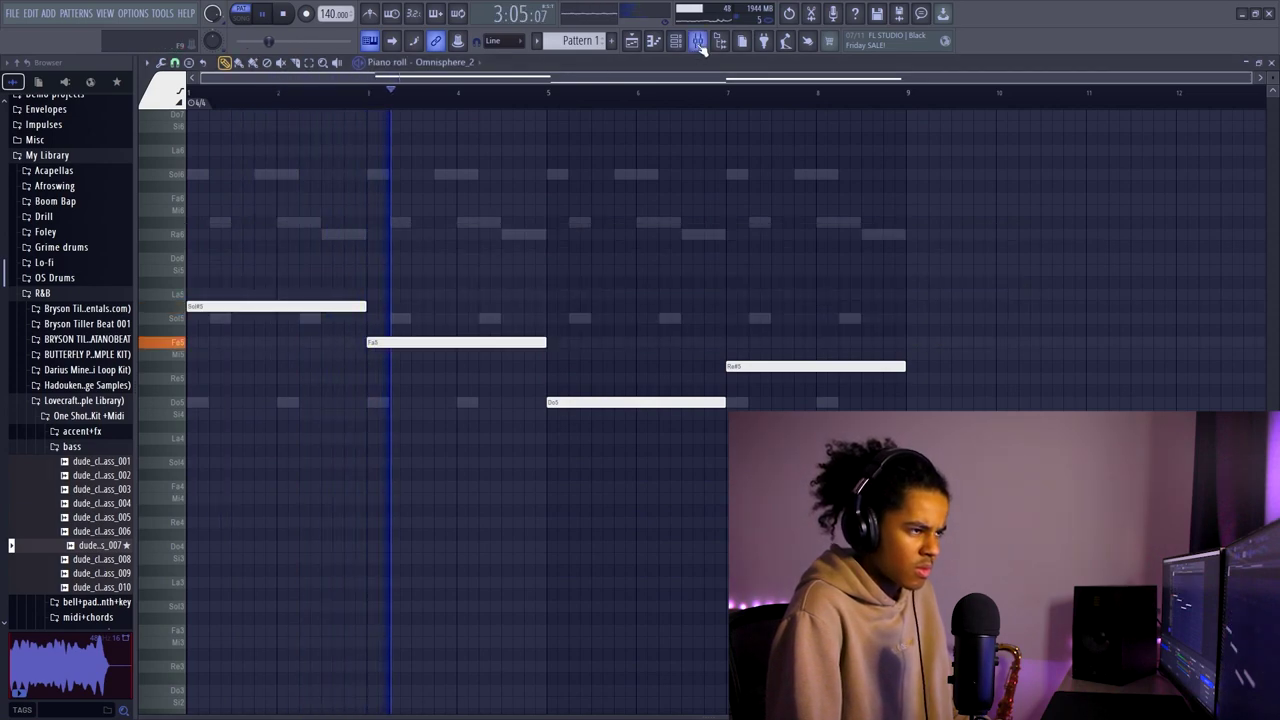
click(699, 42)
click(1162, 105)
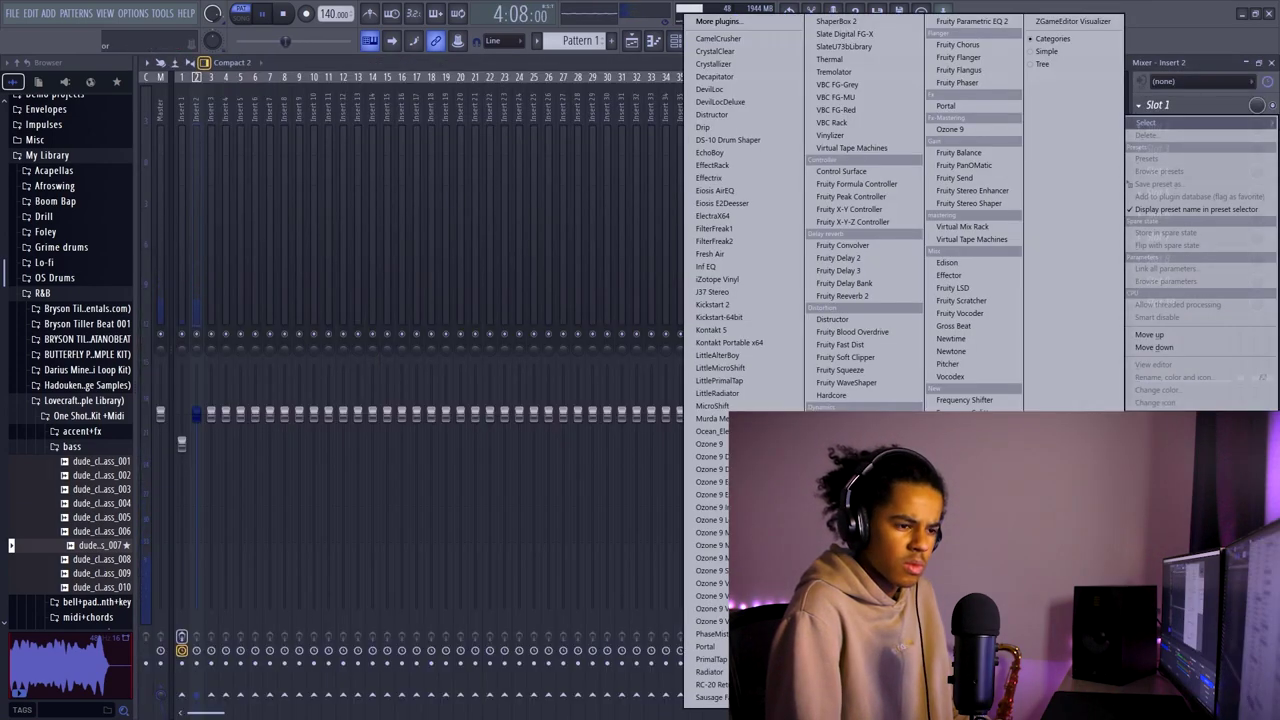
click(720, 330)
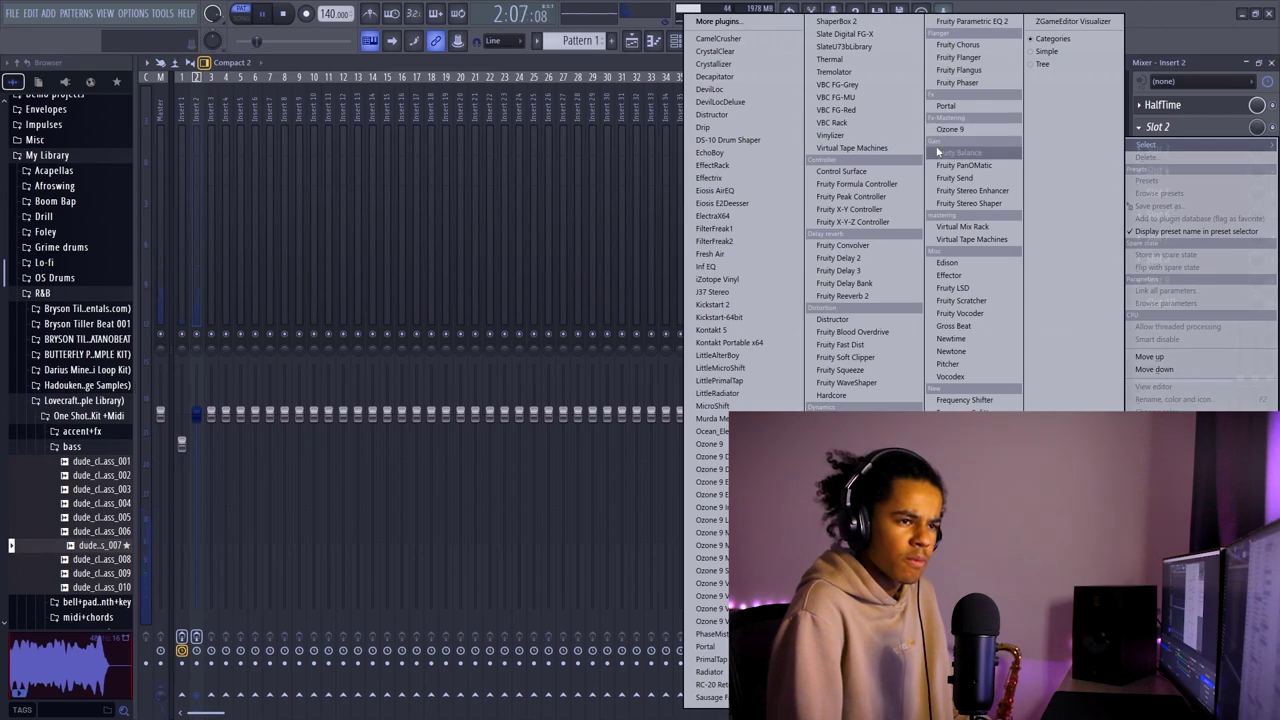
click(868, 299)
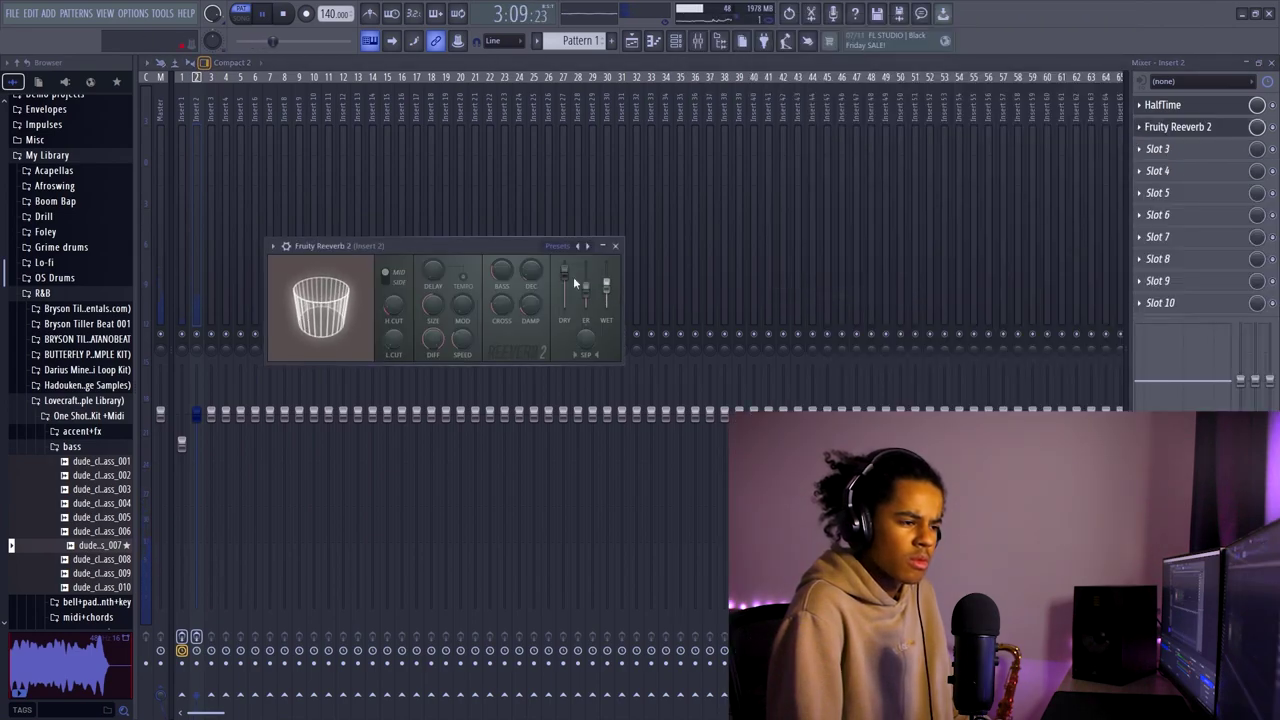
click(654, 41)
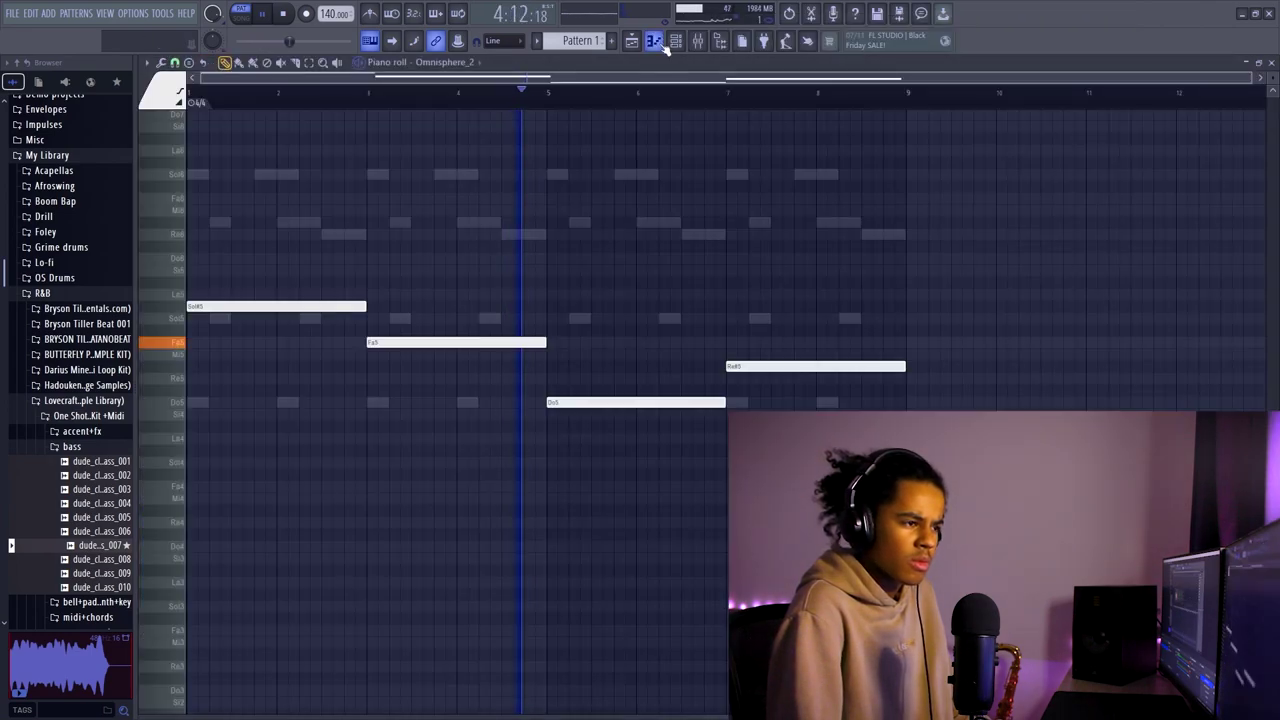
click(673, 41)
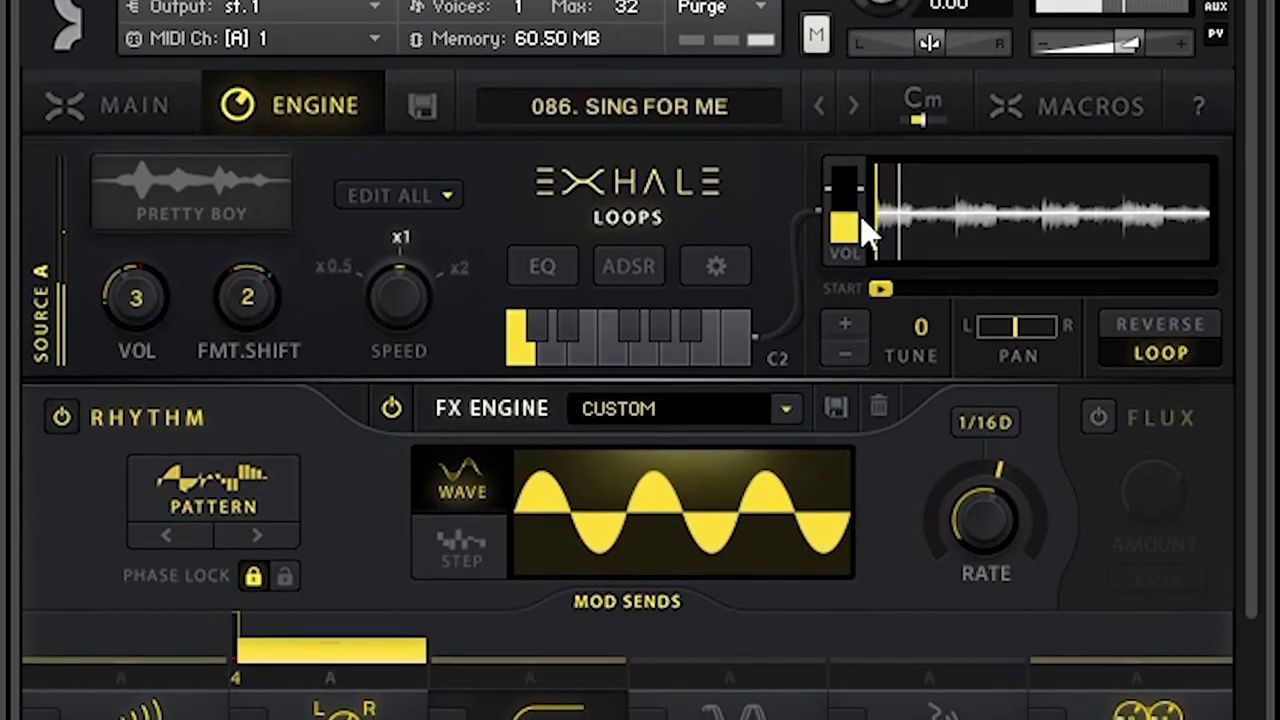
Raise the volume of the Exhale 086. SING FOR ME vocal loop in Kontakt.
drag(862, 222, 836, 186)
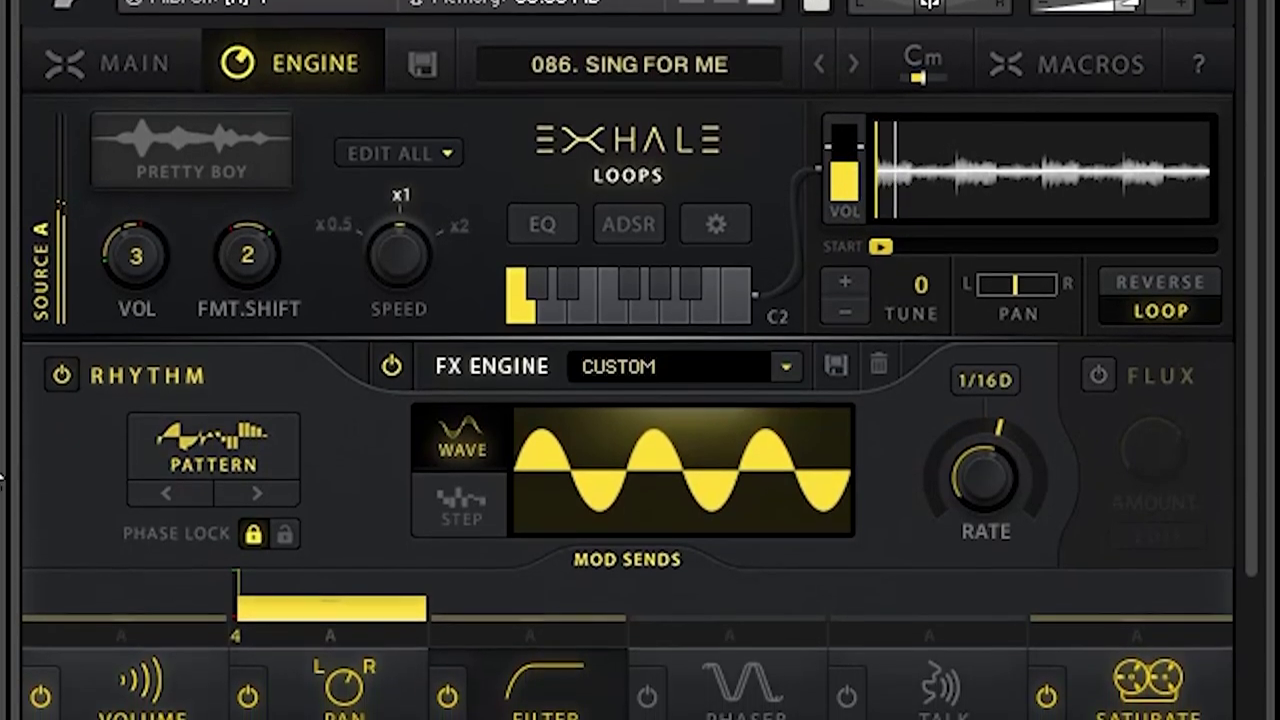
drag(843, 170, 845, 128)
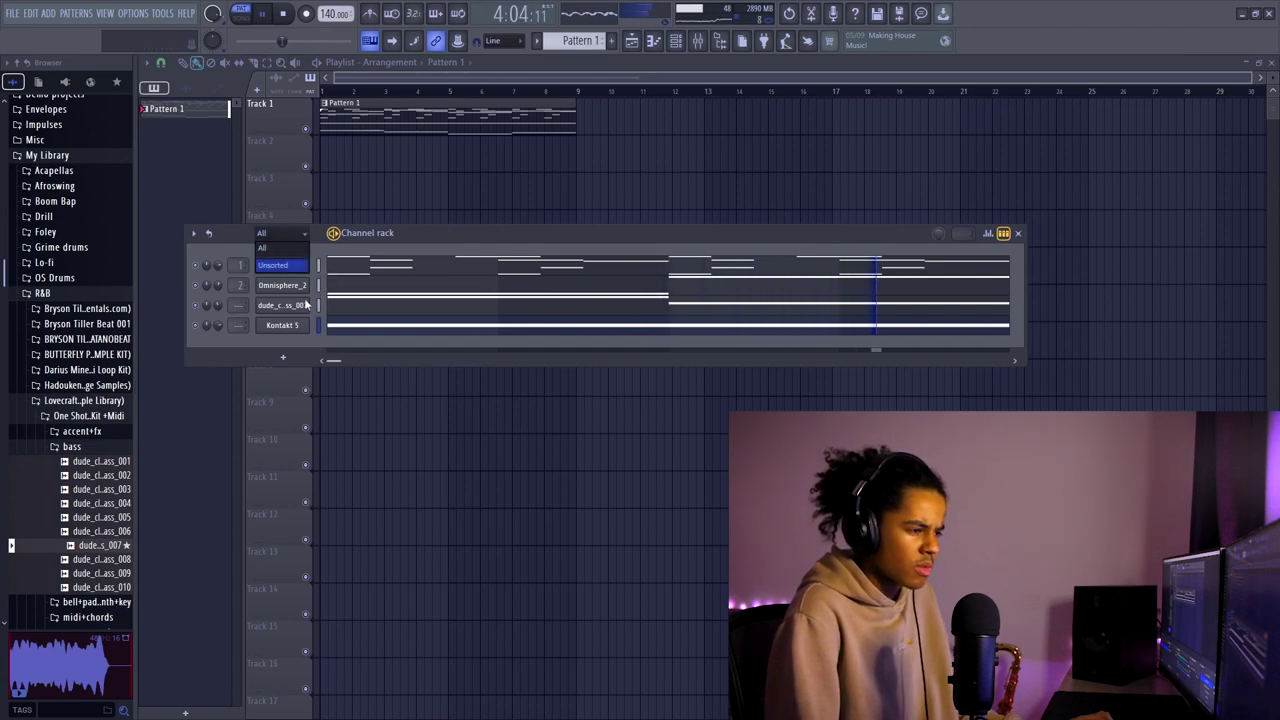
Add Keyscape as a new instrument channel in the Channel rack.
click(283, 357)
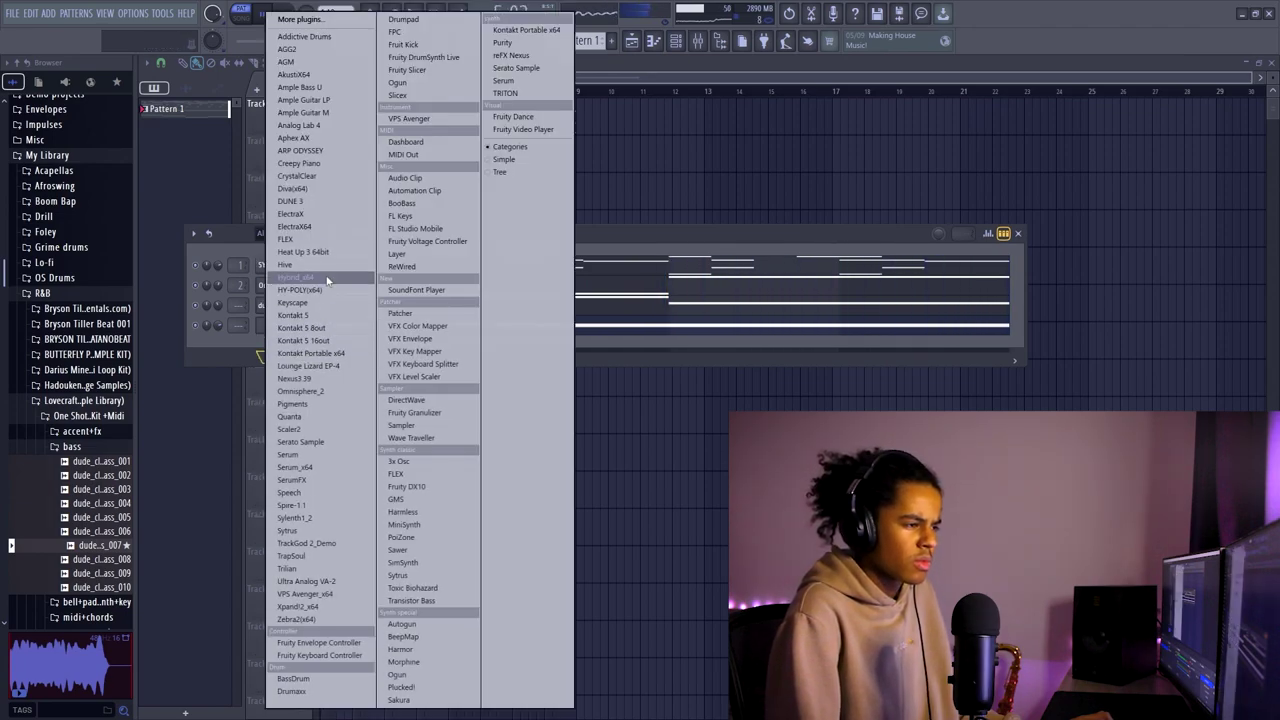
click(604, 250)
click(262, 357)
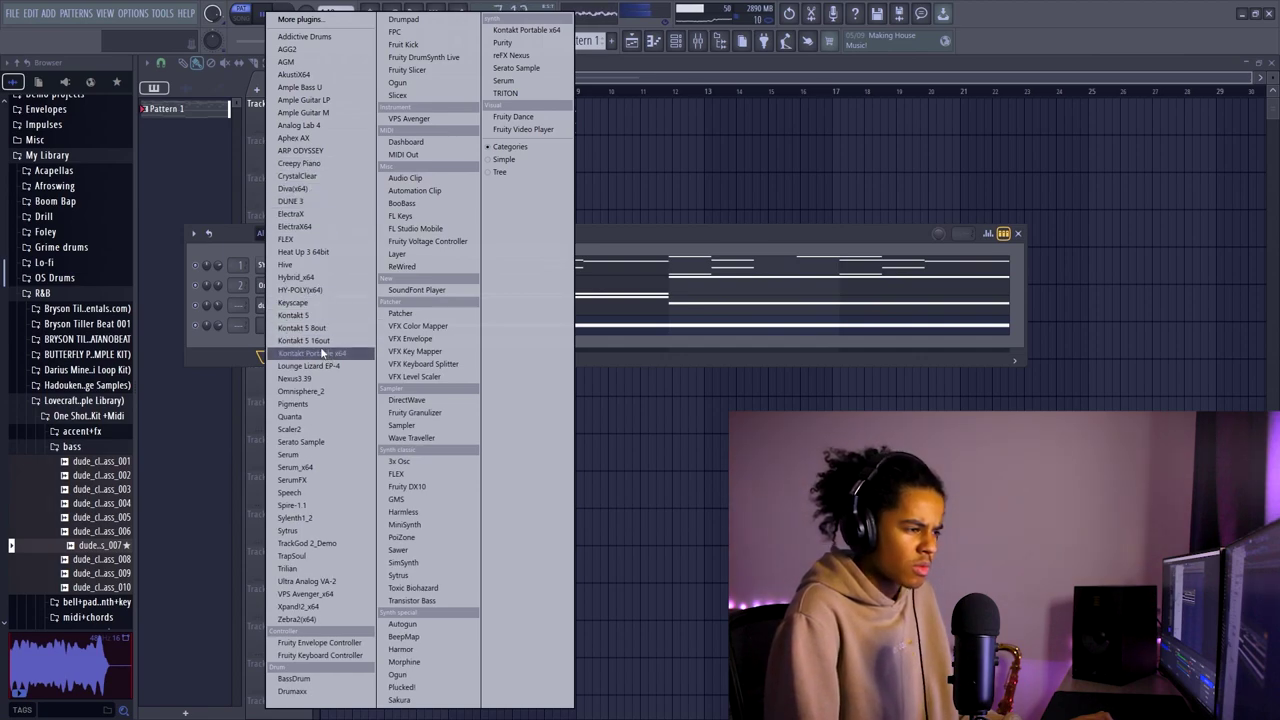
click(623, 240)
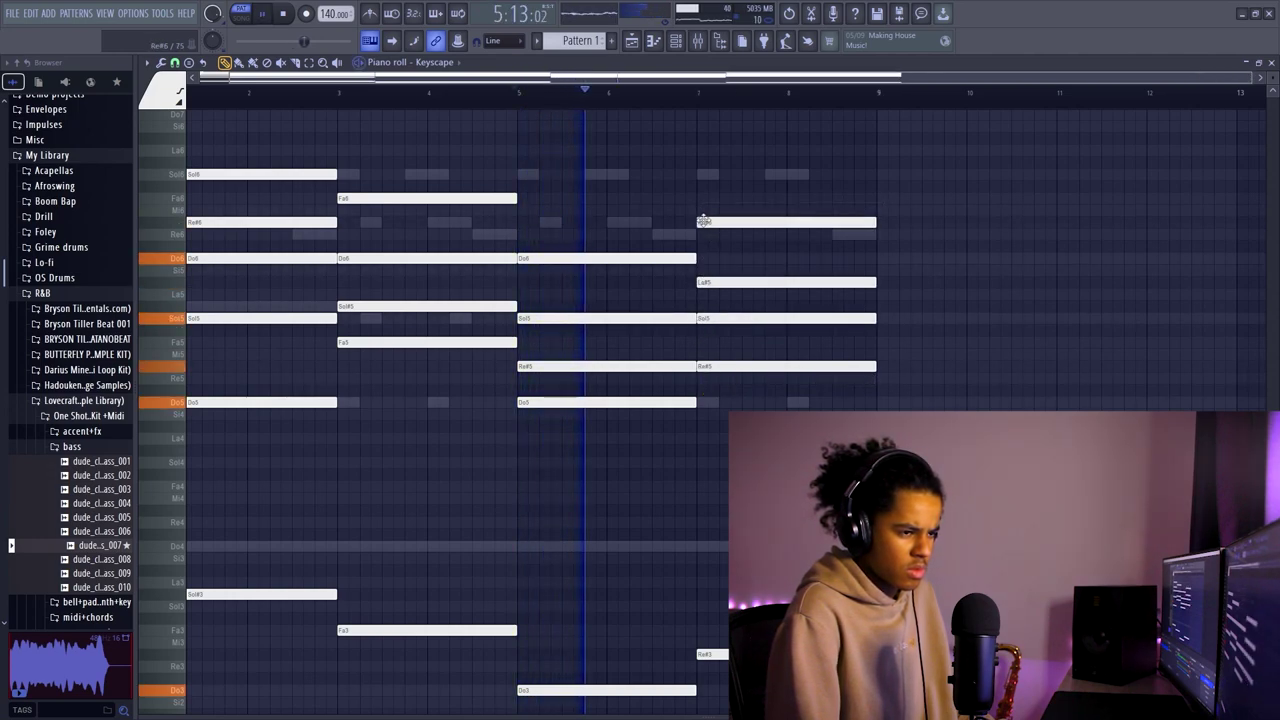
Browse the Keyscape chords, briefly opening and dismissing the strum settings.
scroll(660, 200, down, 3)
key(alt+s)
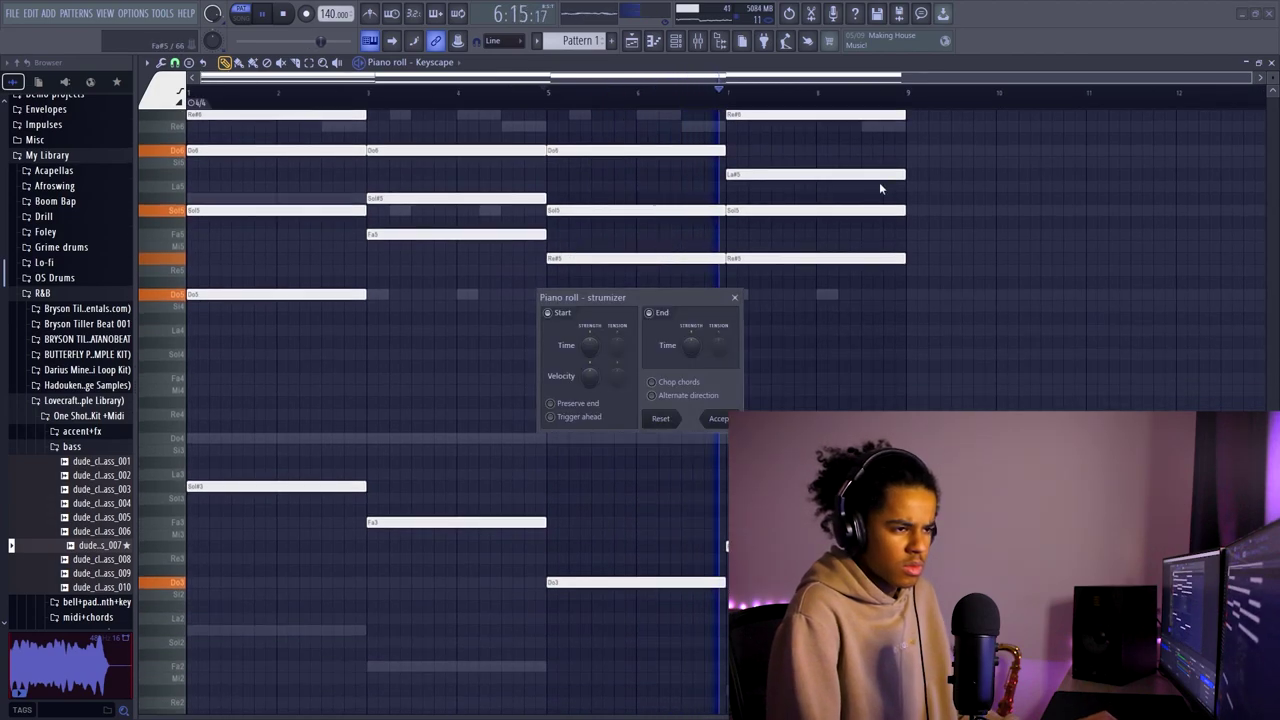
click(738, 300)
scroll(760, 140, up, 3)
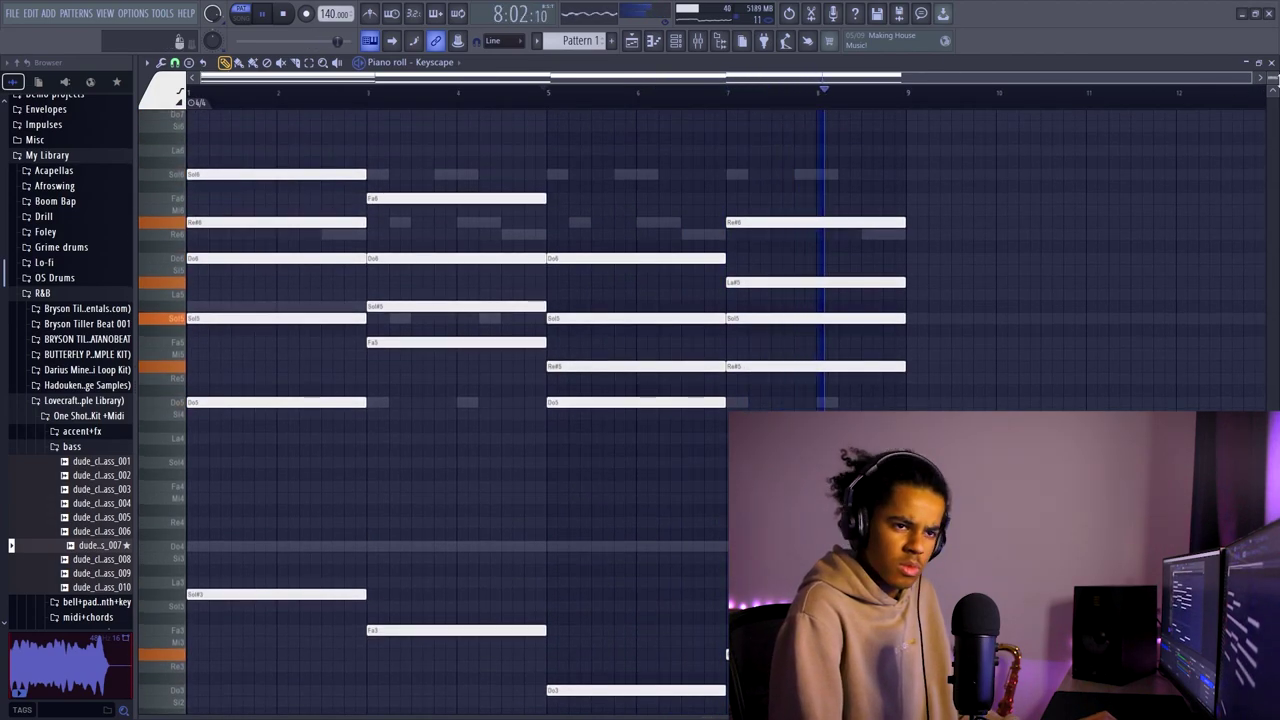
scroll(990, 128, up, 2)
scroll(990, 128, down, 2)
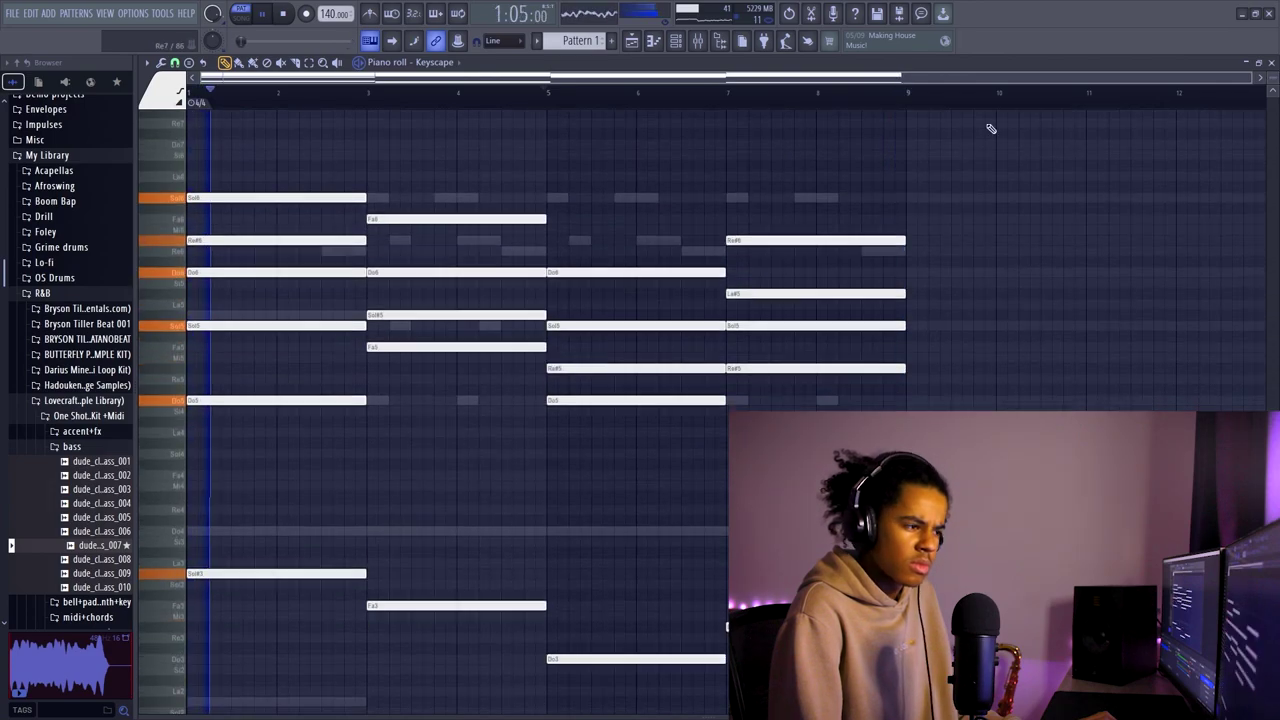
scroll(800, 120, down, 2)
Randomize all chord note velocities, then strum them with Preserve end enabled.
key(ctrl+a)
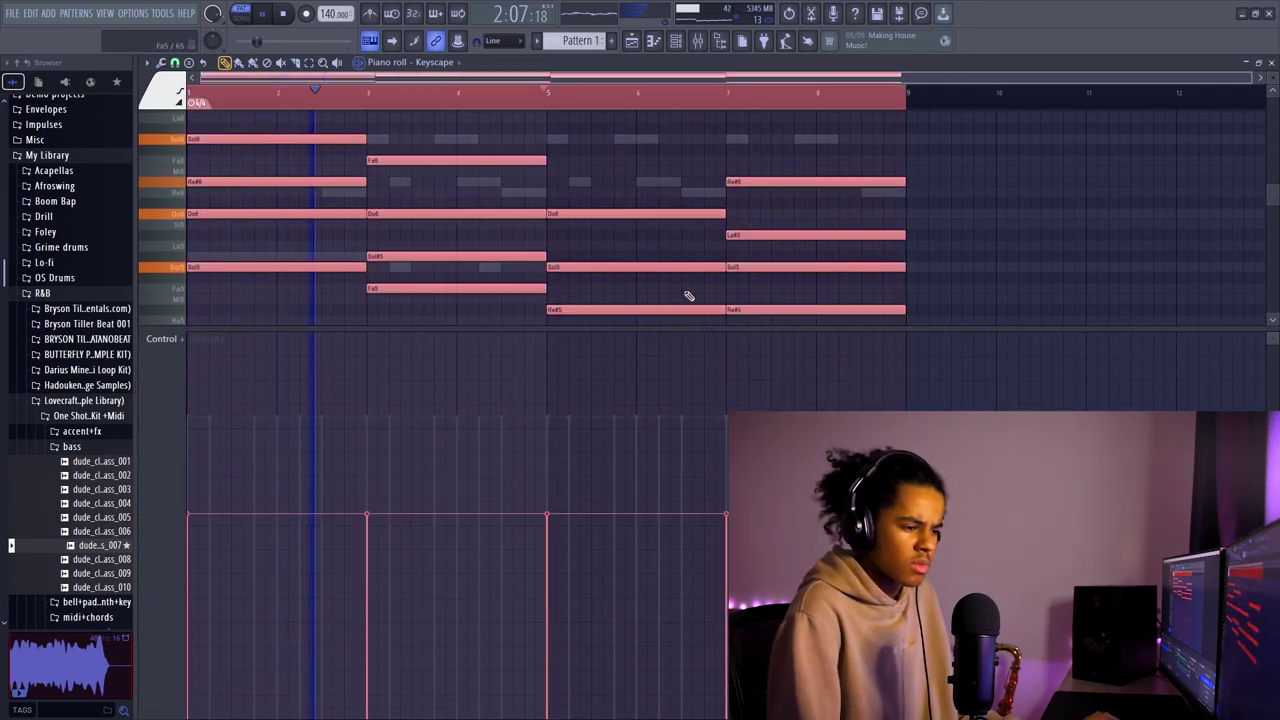
key(alt+r)
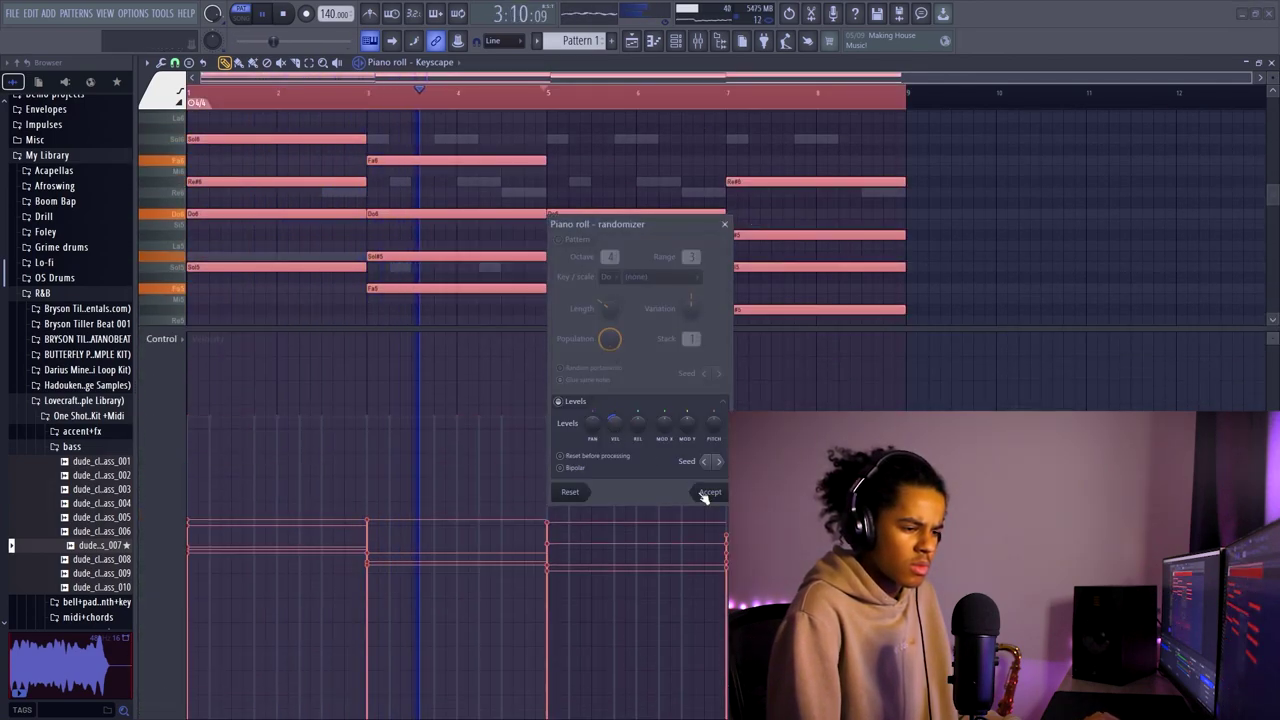
click(708, 492)
key(alt+s)
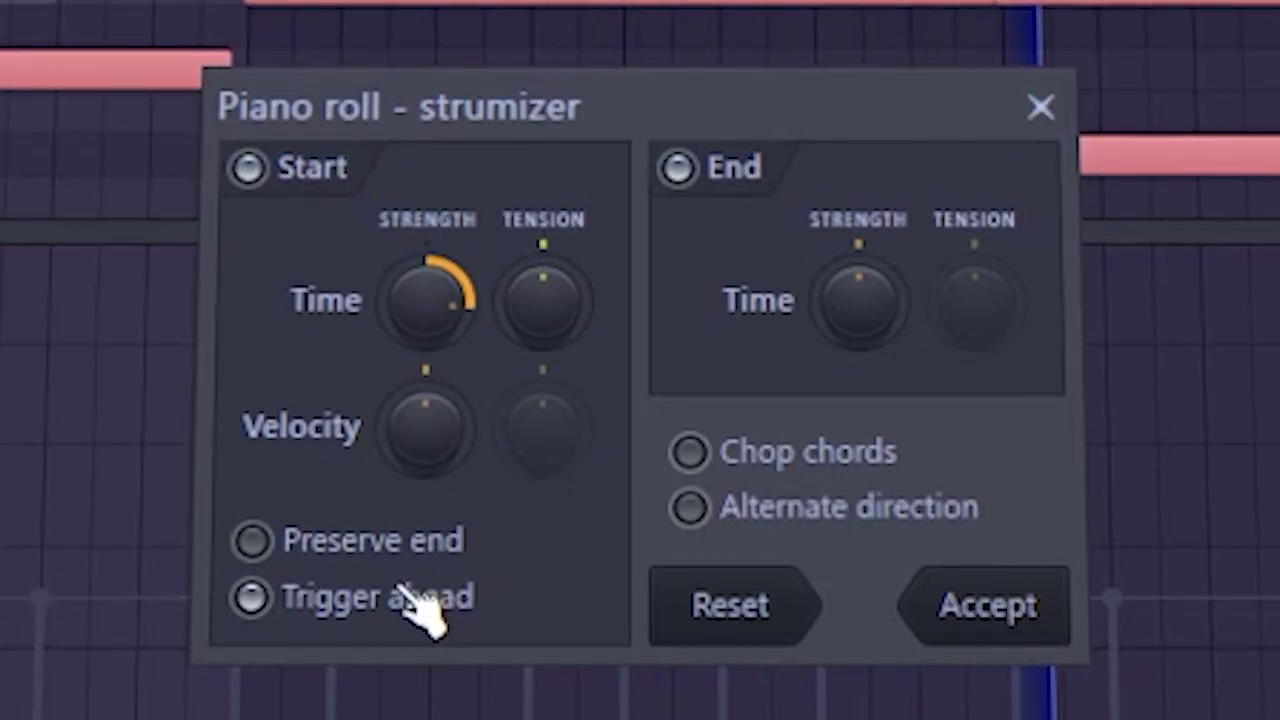
click(400, 542)
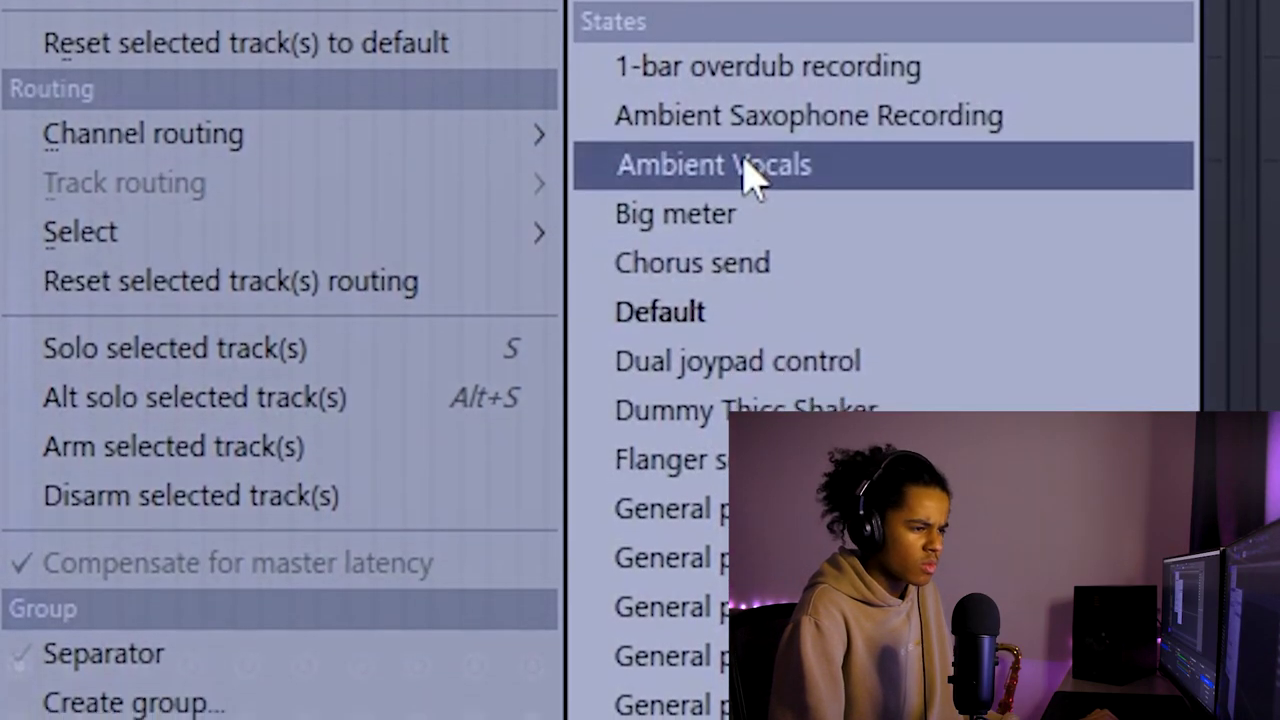
Load the Ambient Vocals state and give the Keyscape EQ a steep low cut and mid boost.
click(745, 209)
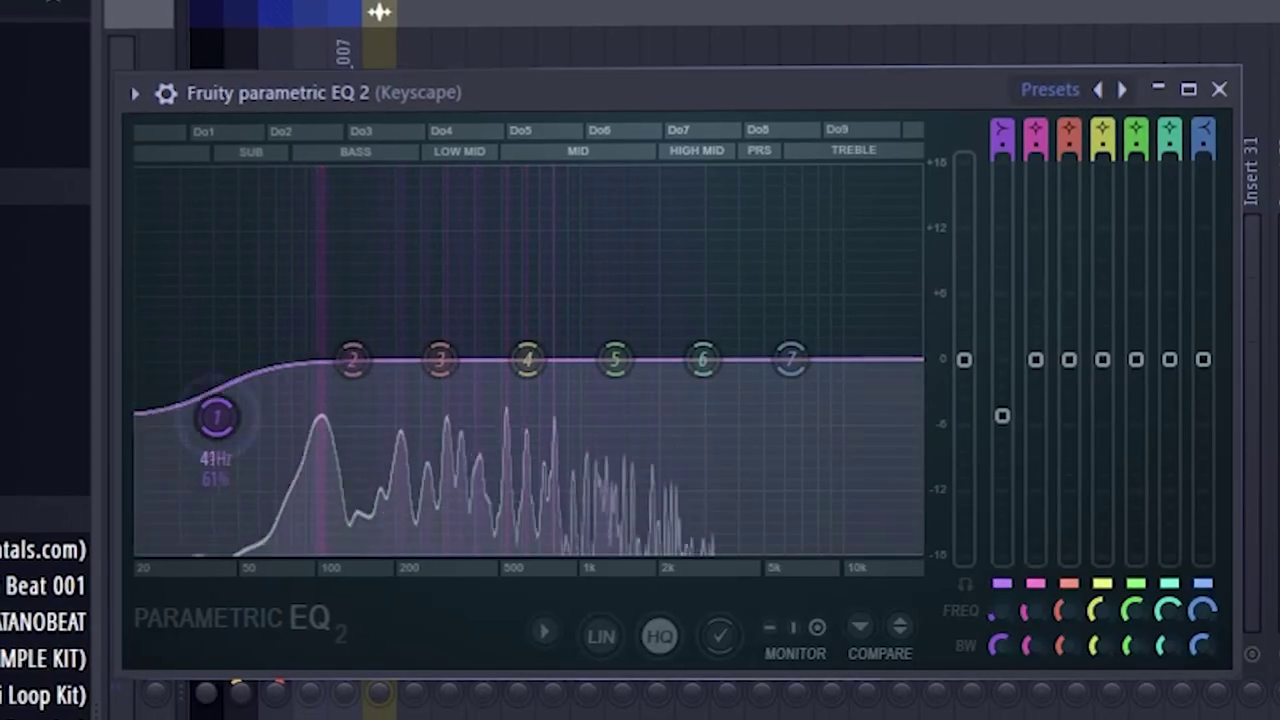
drag(217, 418, 368, 566)
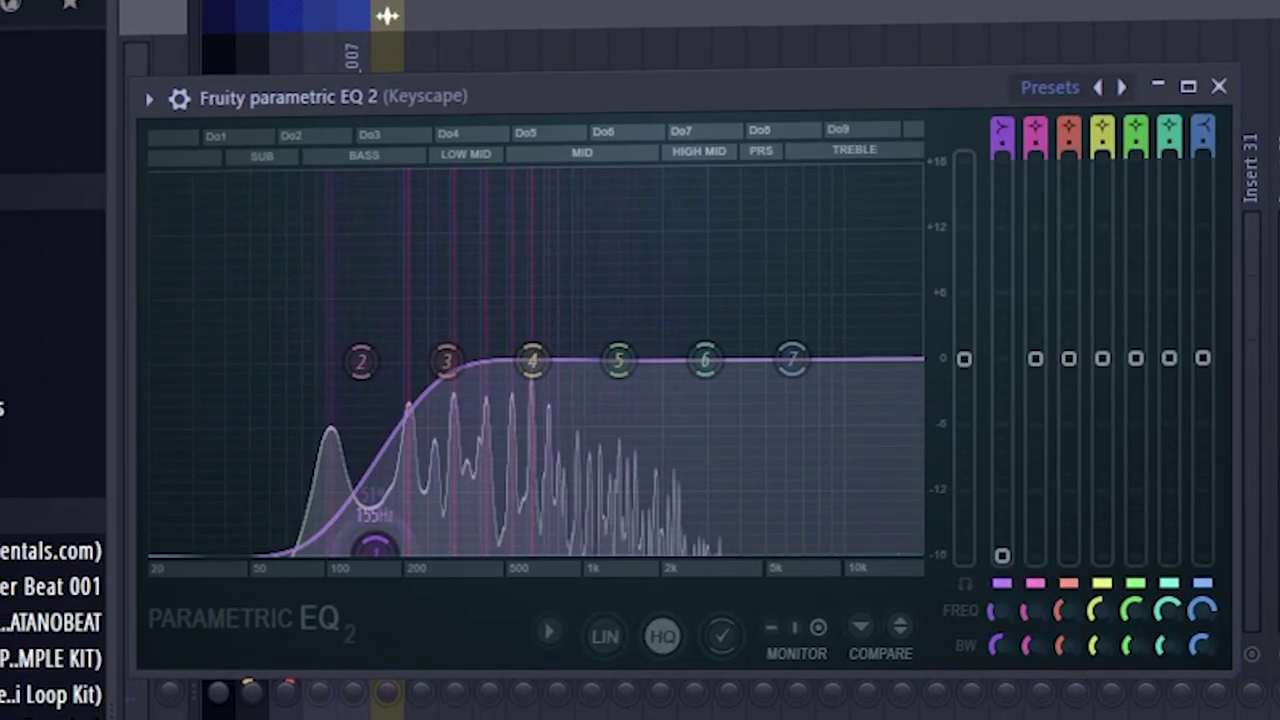
drag(538, 362, 500, 336)
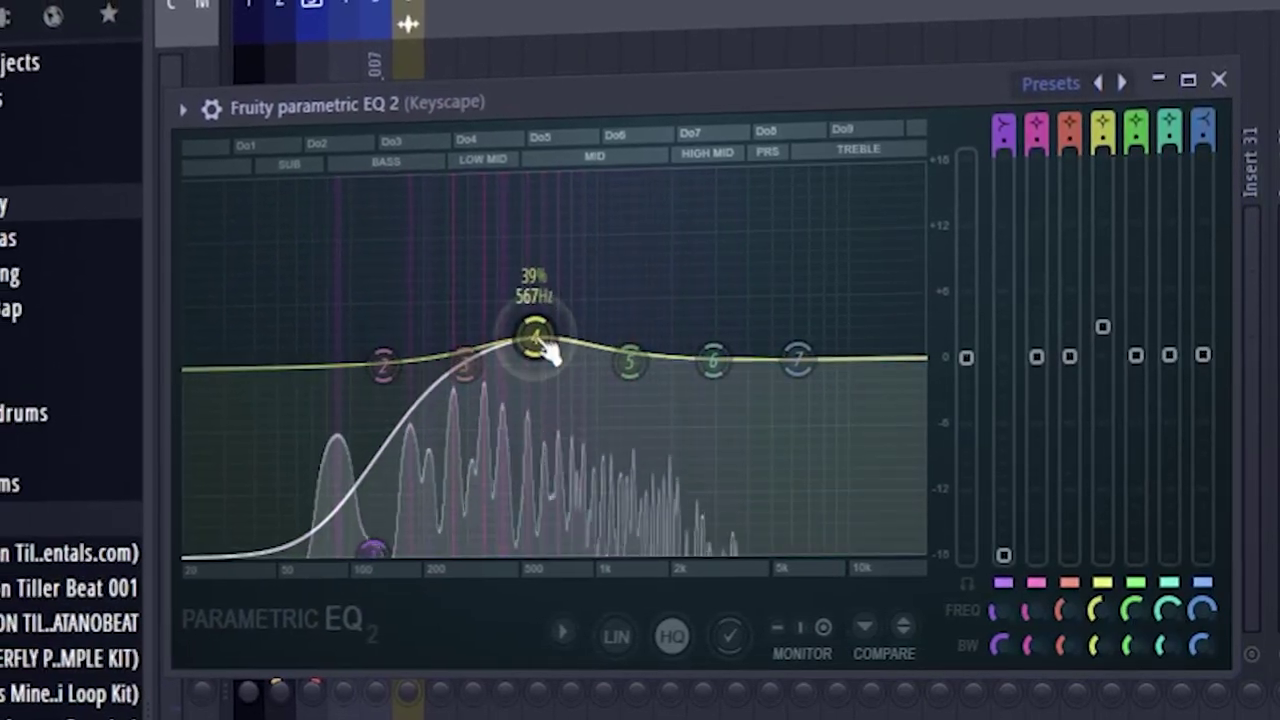
drag(623, 360, 626, 372)
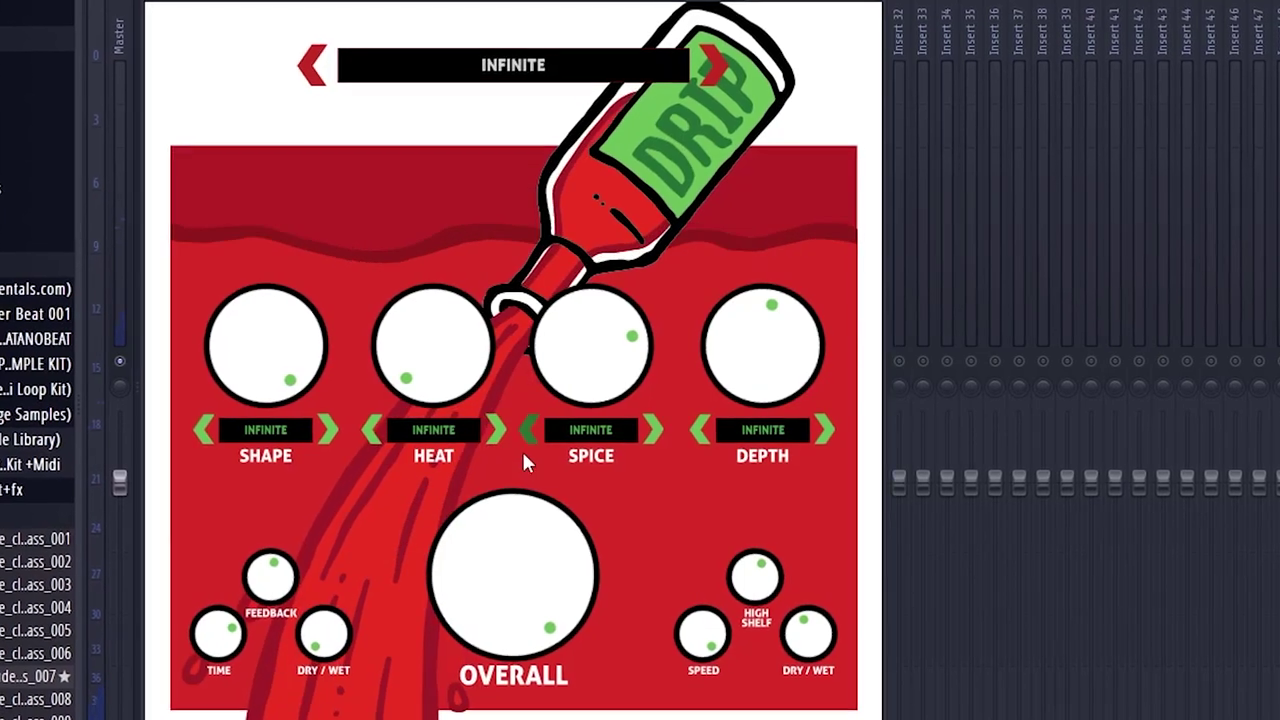
Set Drip's Overall to 71% and load the Ambient Vocals chain onto the Kontakt 5 track.
drag(514, 600, 505, 660)
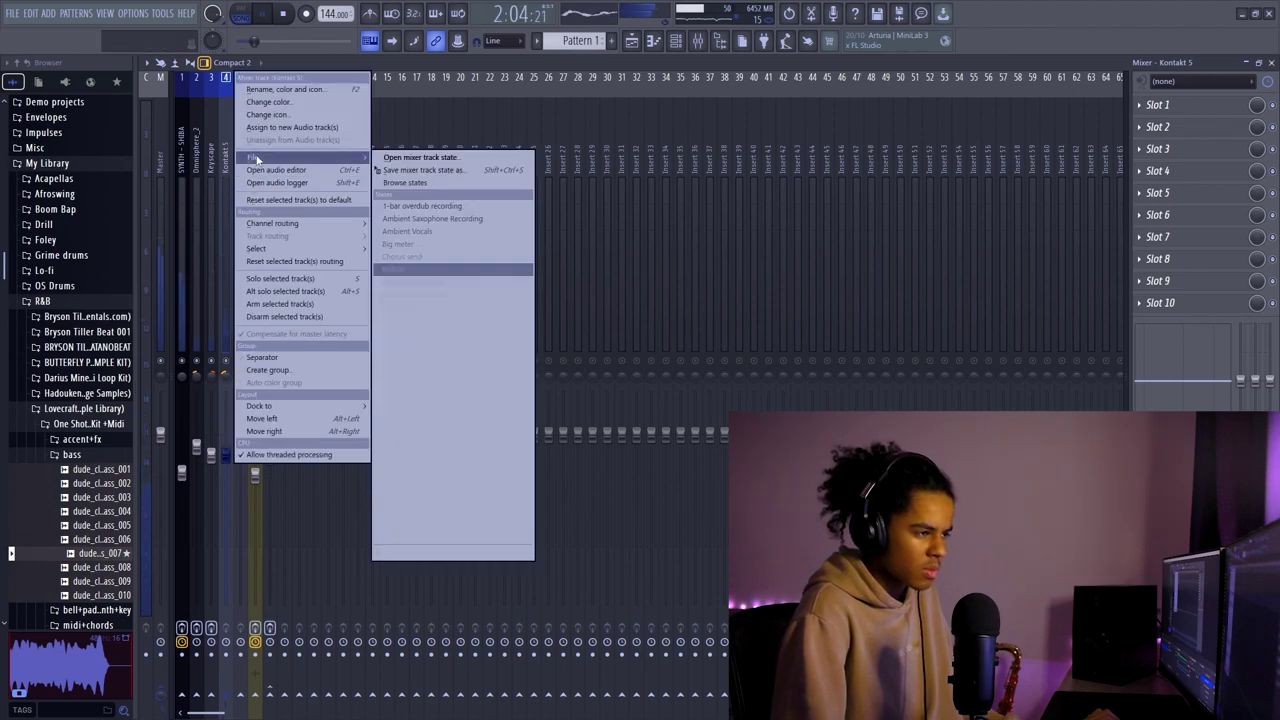
click(409, 233)
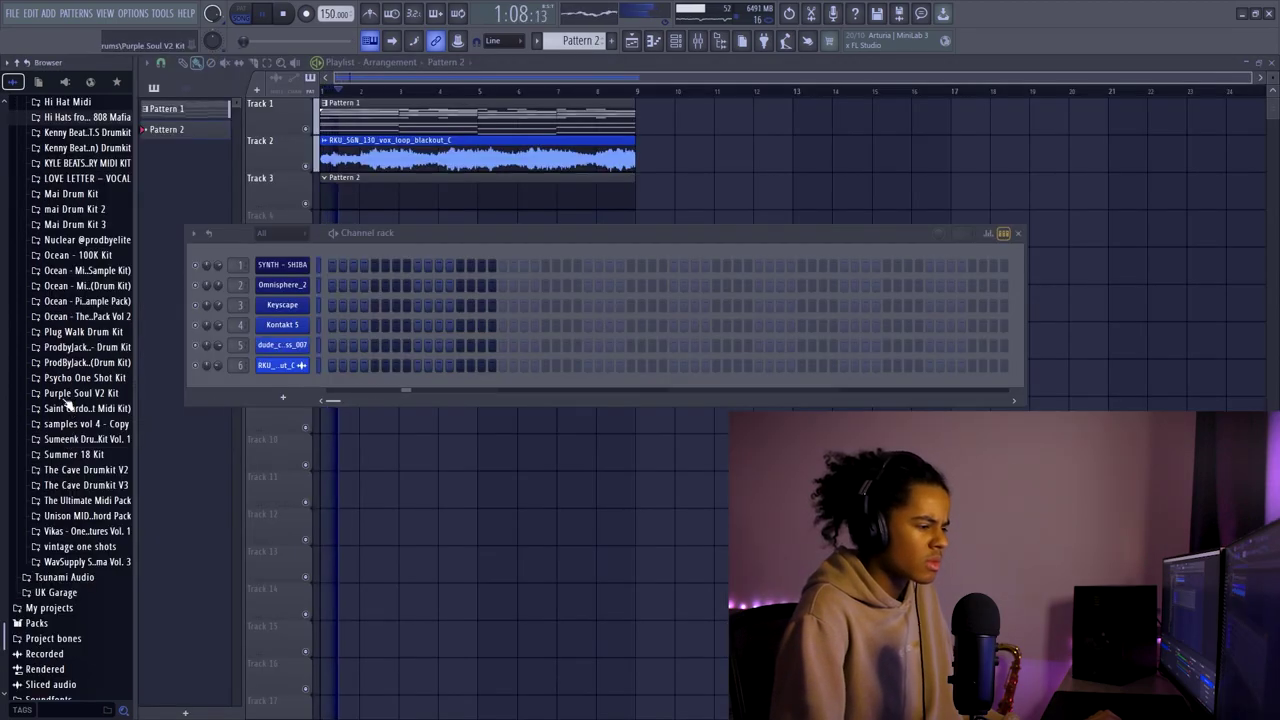
Add Predator HiHat from the HiHats folder and fill it with a hit every two steps.
scroll(66, 402, up, 5)
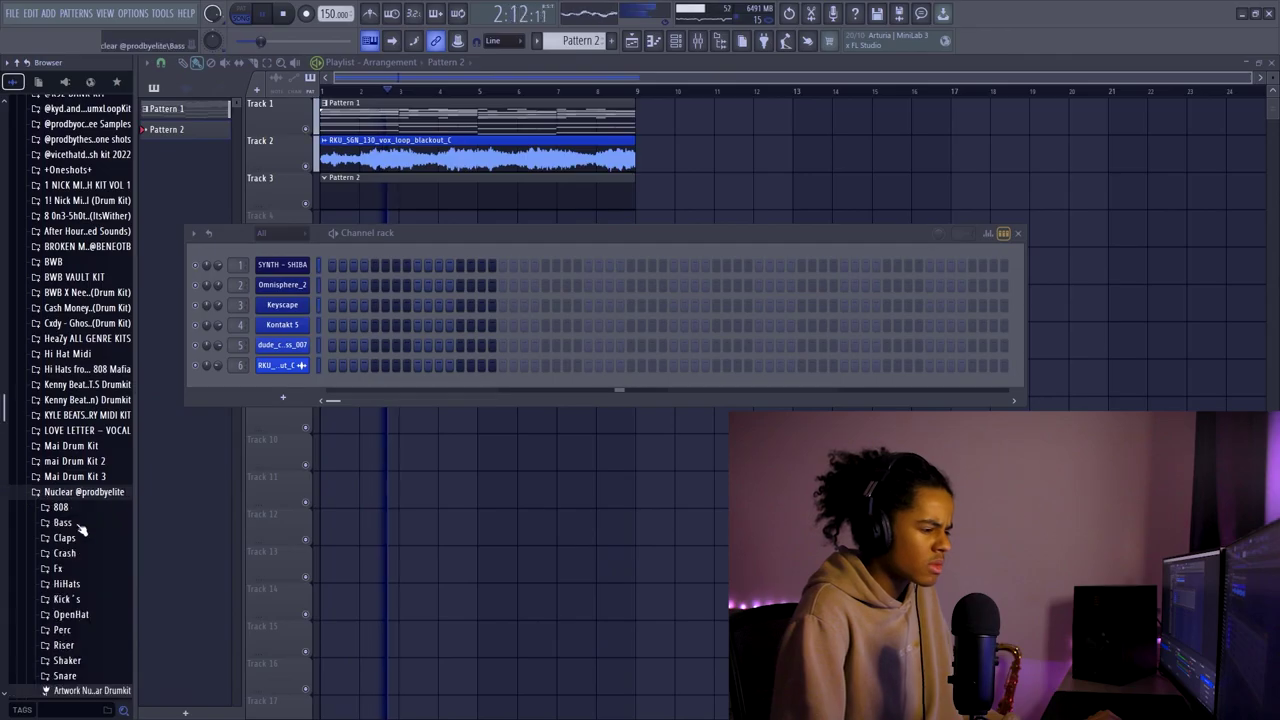
click(67, 584)
scroll(84, 590, down, 5)
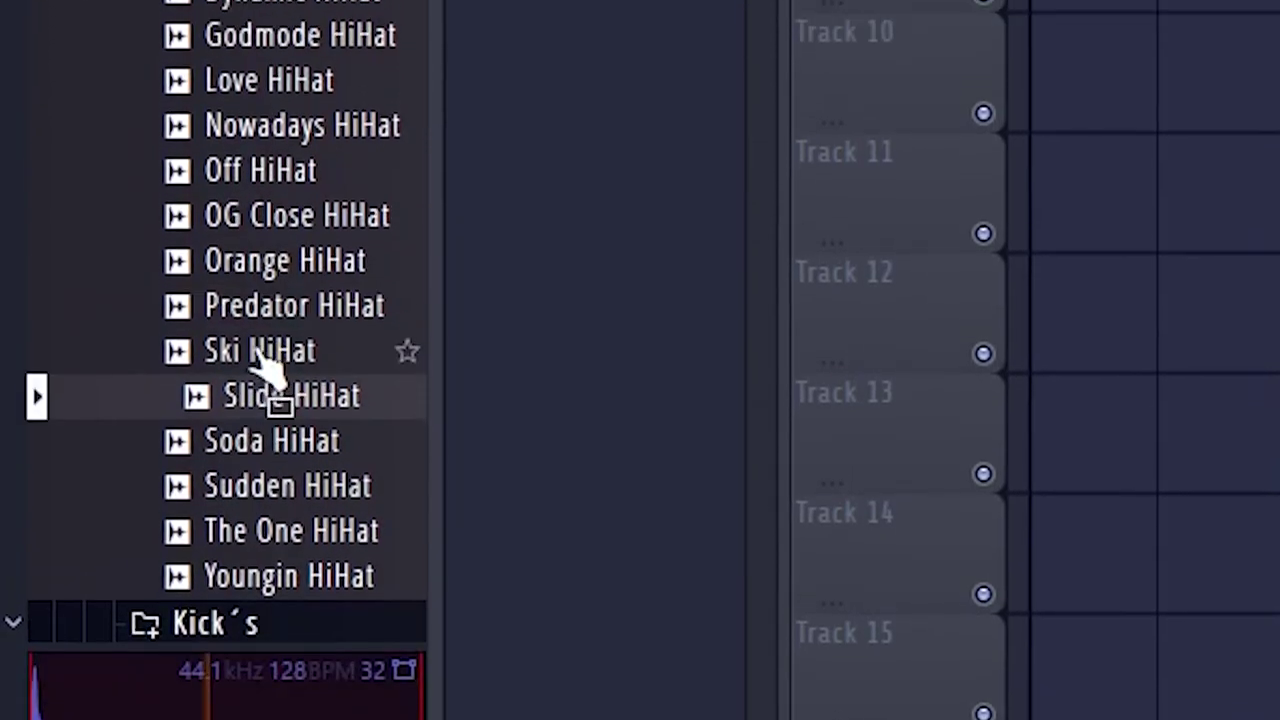
drag(258, 365, 898, 12)
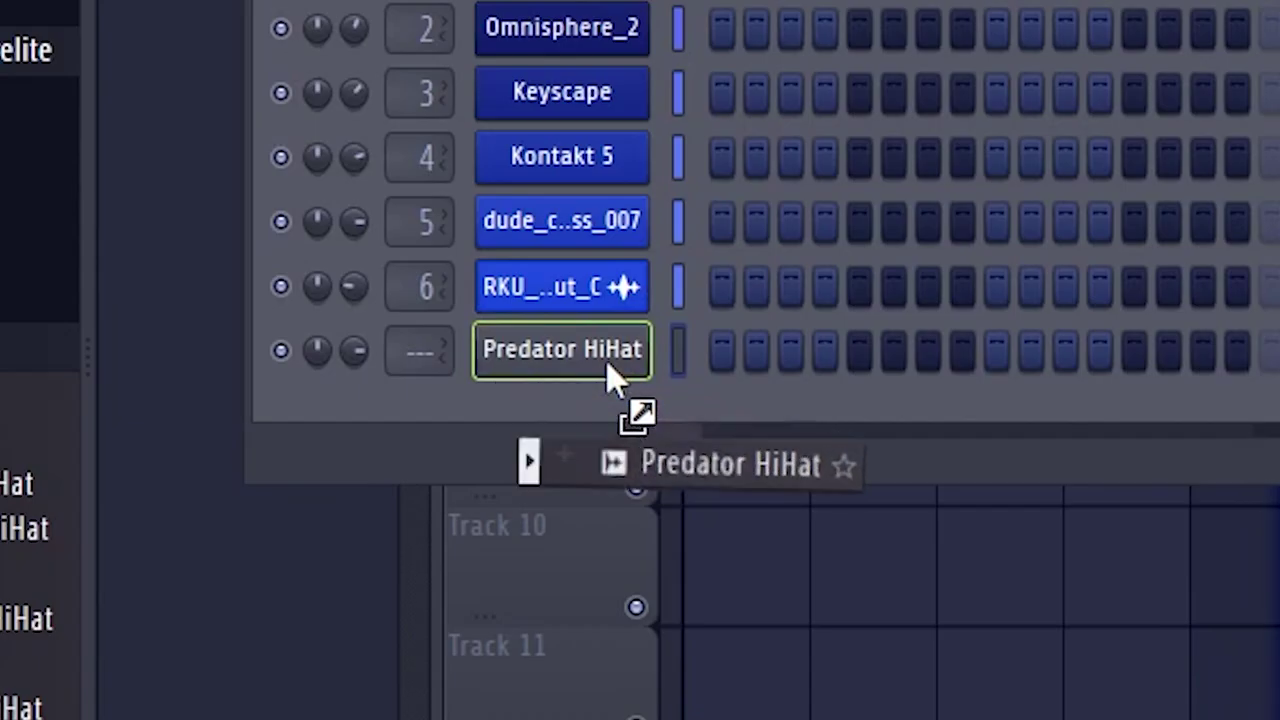
right_click(300, 385)
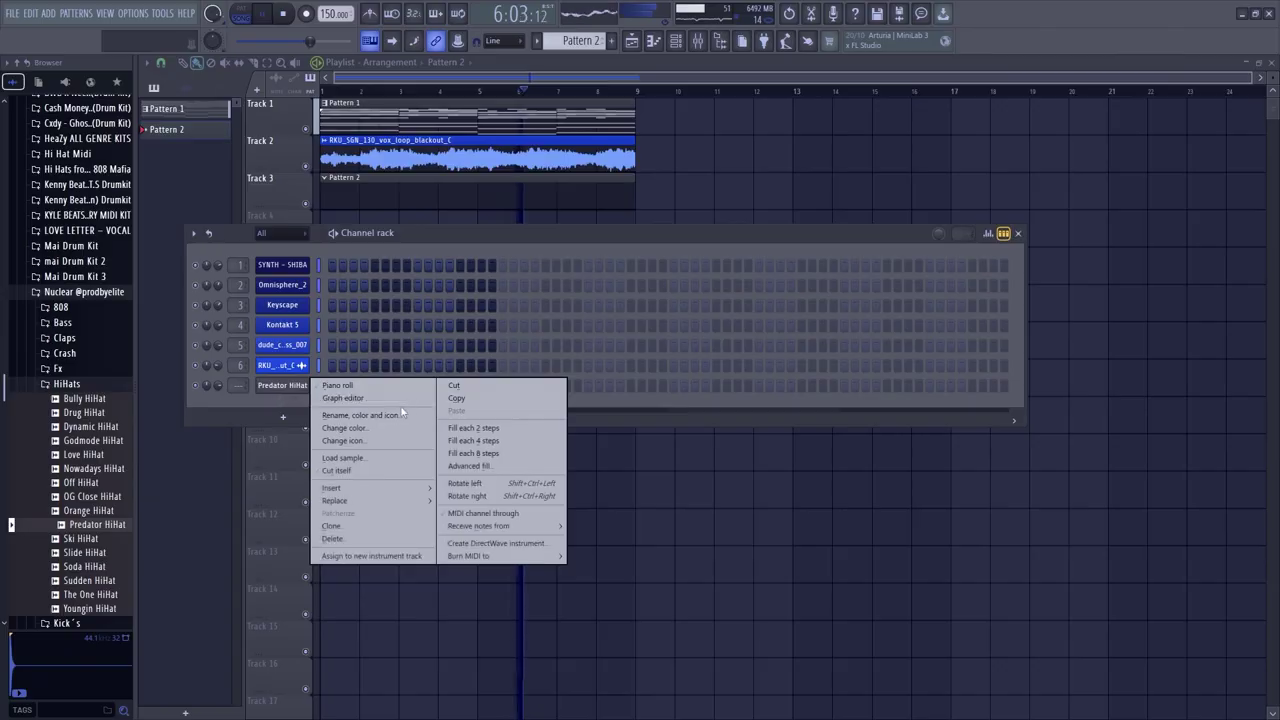
click(463, 430)
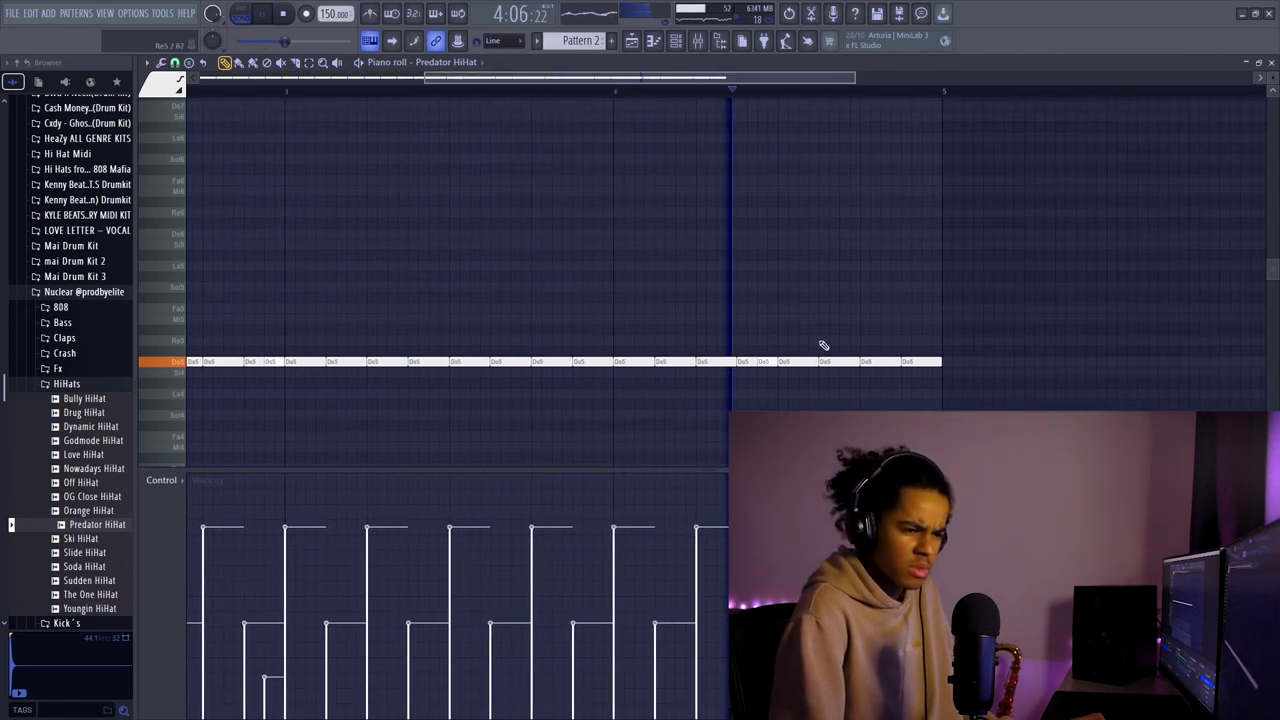
Extend the hi-hat pattern out to bar 9 and edit its notes in the piano roll.
ctrl+scroll(765, 150, down, 3)
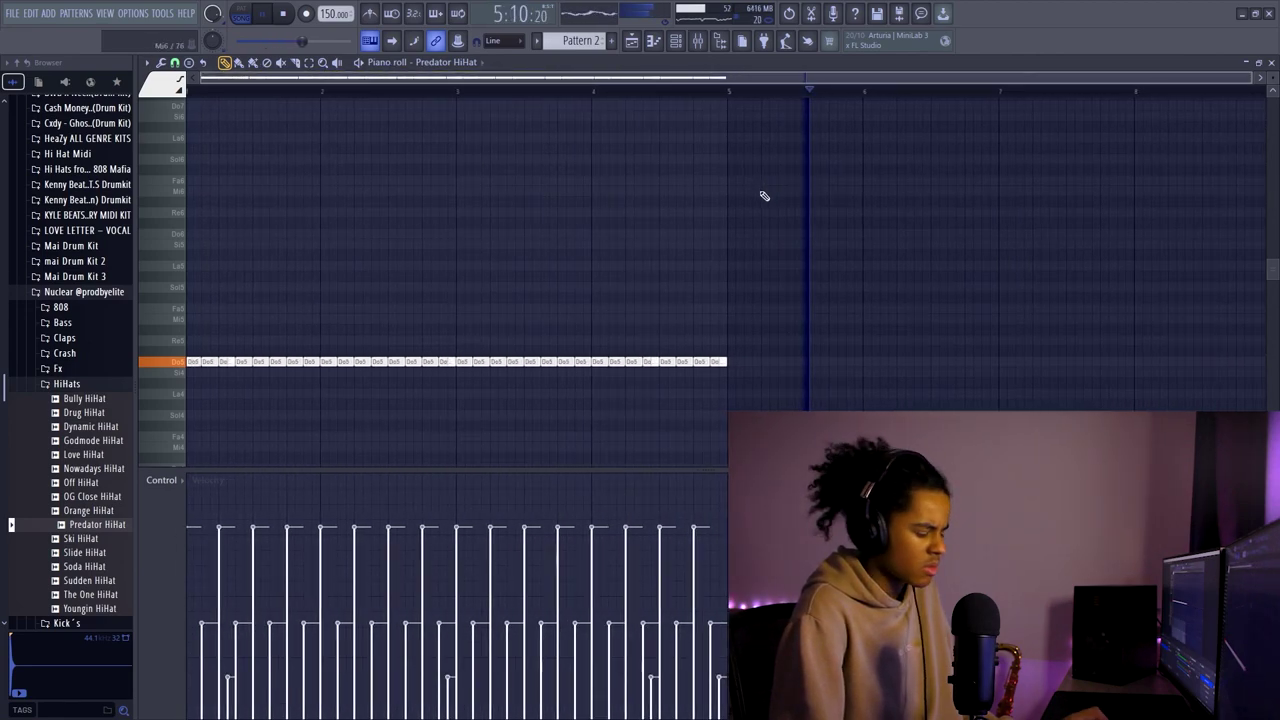
key(ctrl+b)
mouse_move(469, 82)
mouse_down()
mouse_move(314, 103)
mouse_move(337, 106)
mouse_up()
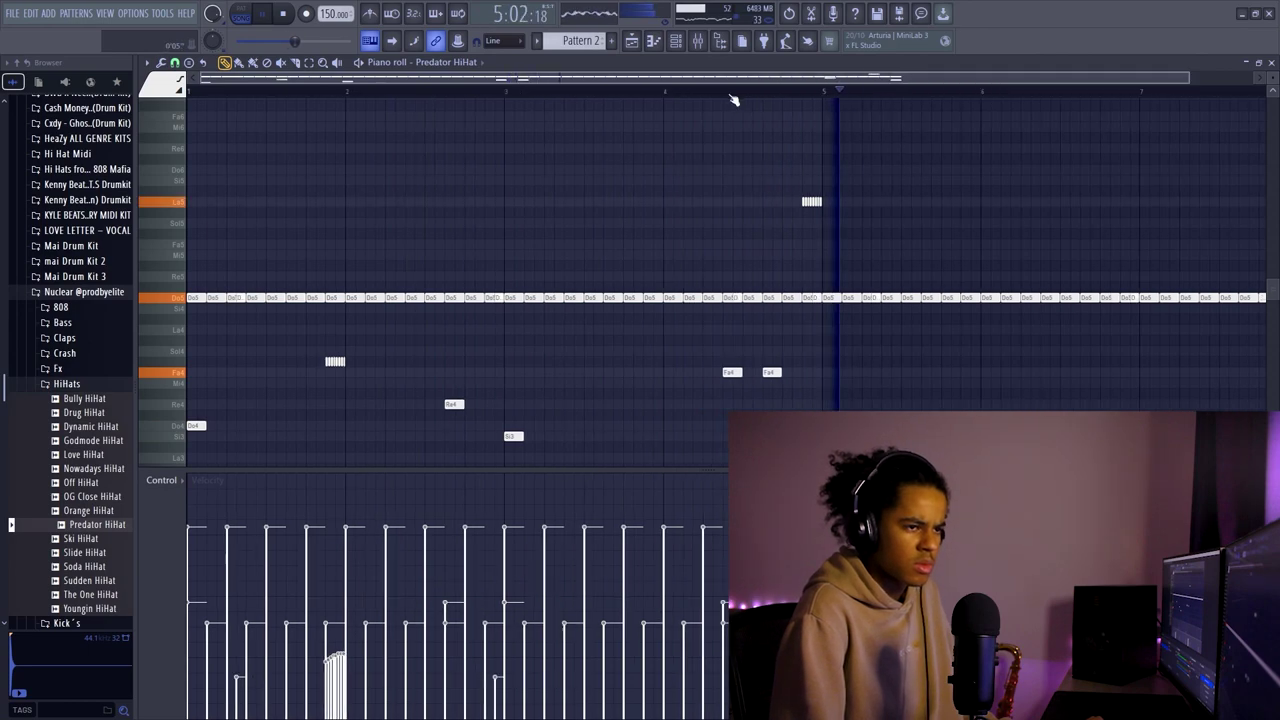
scroll(731, 100, down, 3)
scroll(737, 386, up, 2)
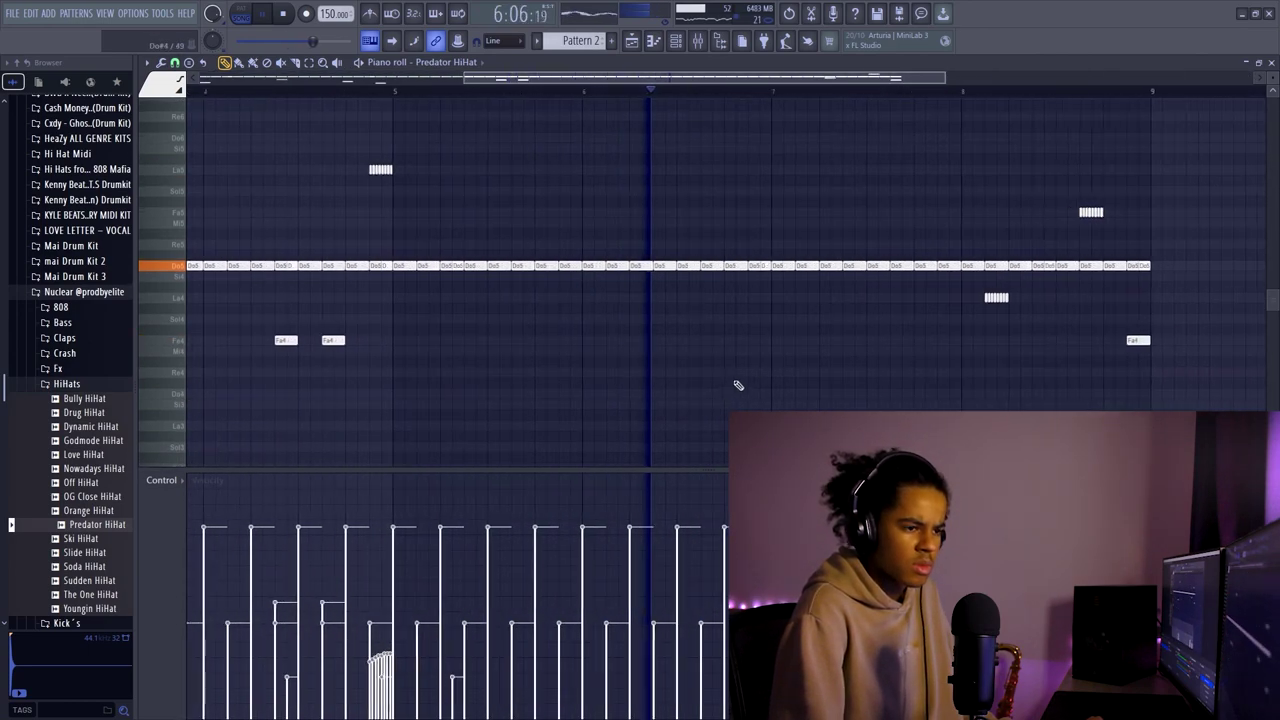
scroll(753, 393, up, 2)
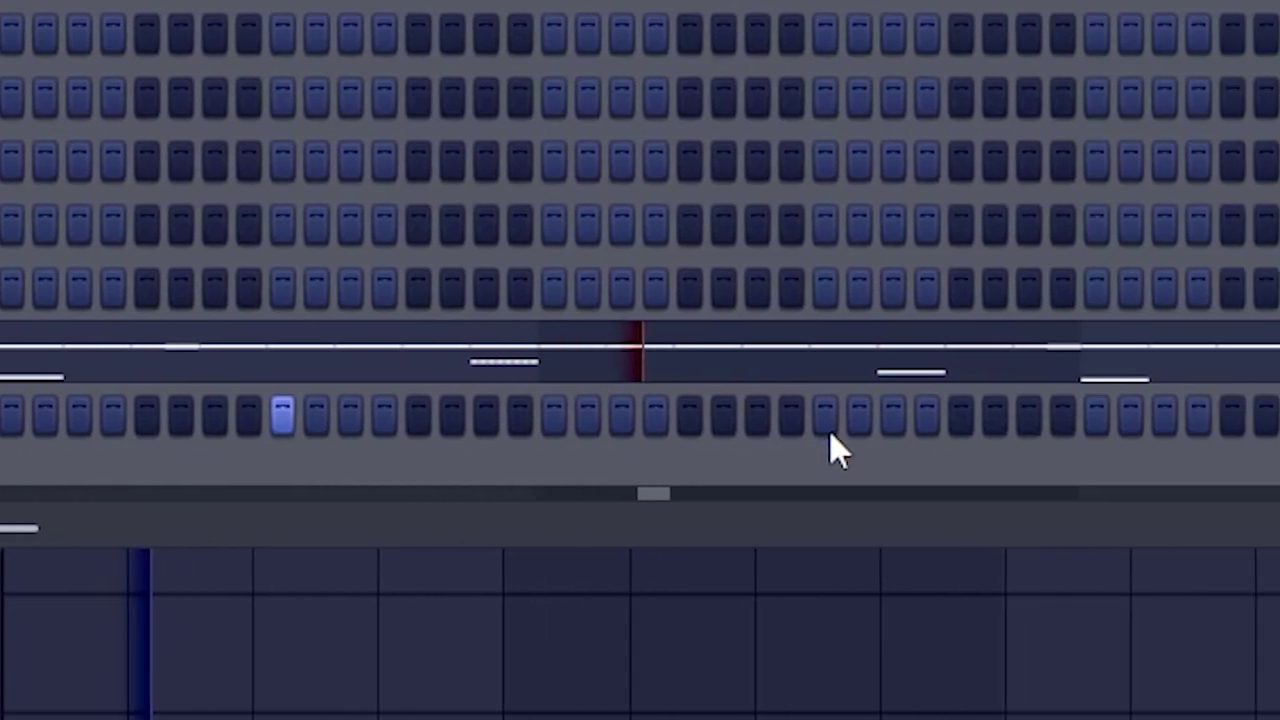
Add a Vanilla Clap hit 16 steps later and draw sparse Bionicle Open Hat notes.
click(829, 425)
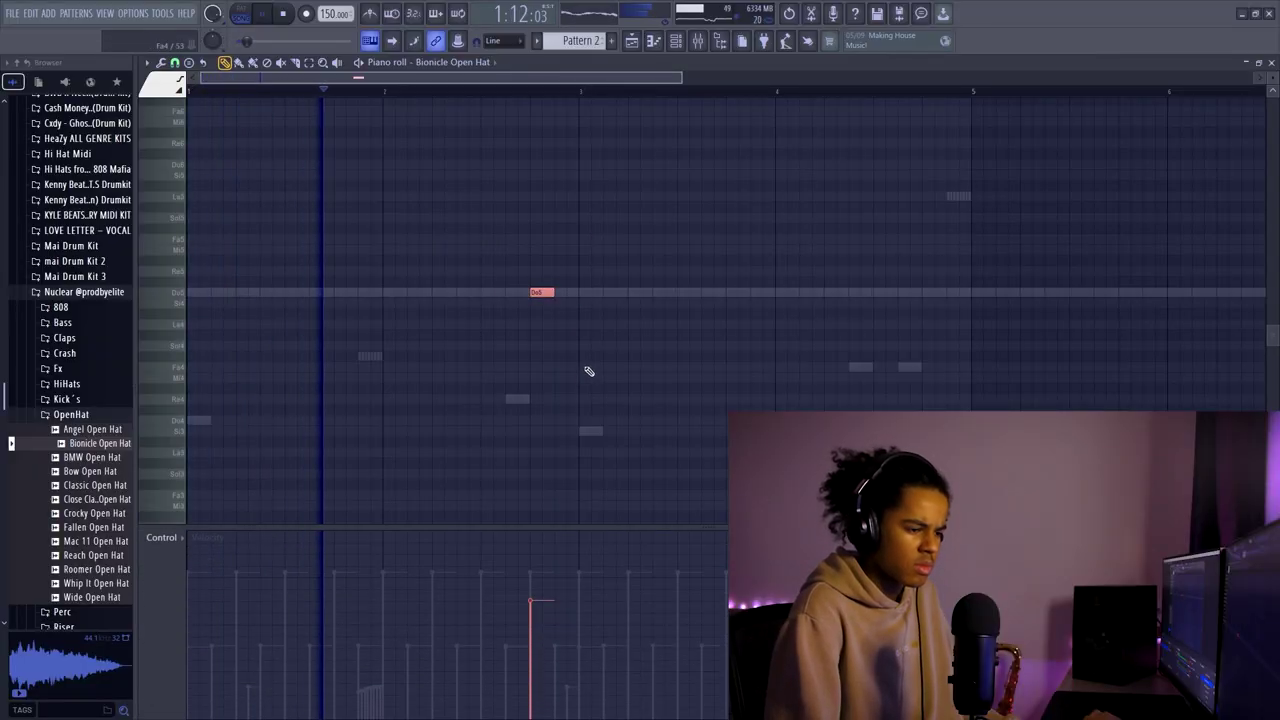
scroll(589, 371, up, 1)
drag(571, 524, 635, 582)
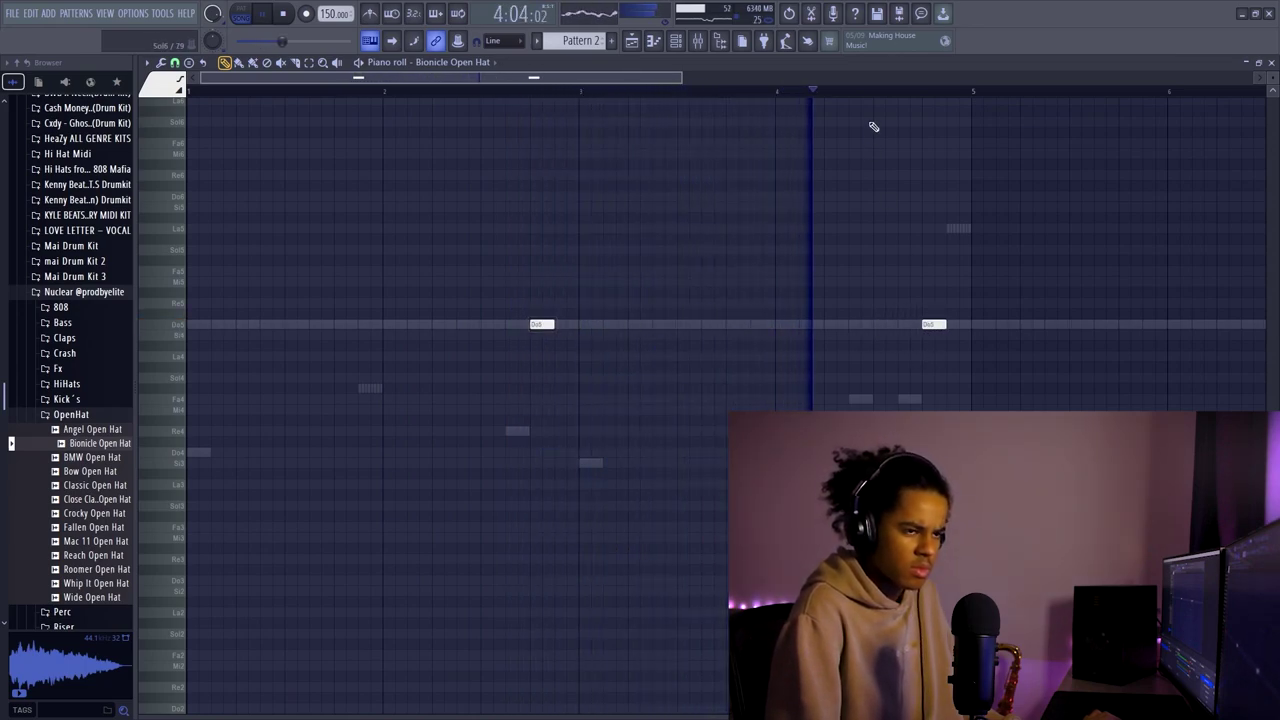
scroll(886, 100, down, 1)
scroll(737, 234, down, 2)
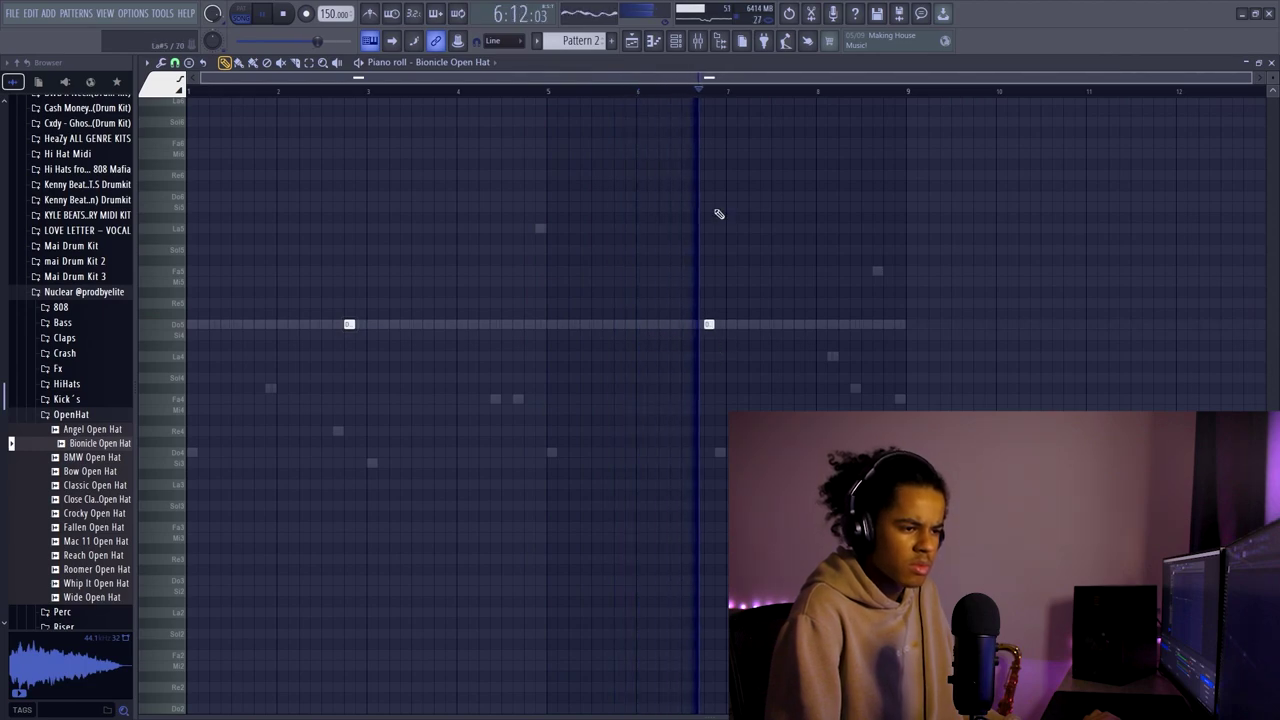
click(631, 40)
key(F6)
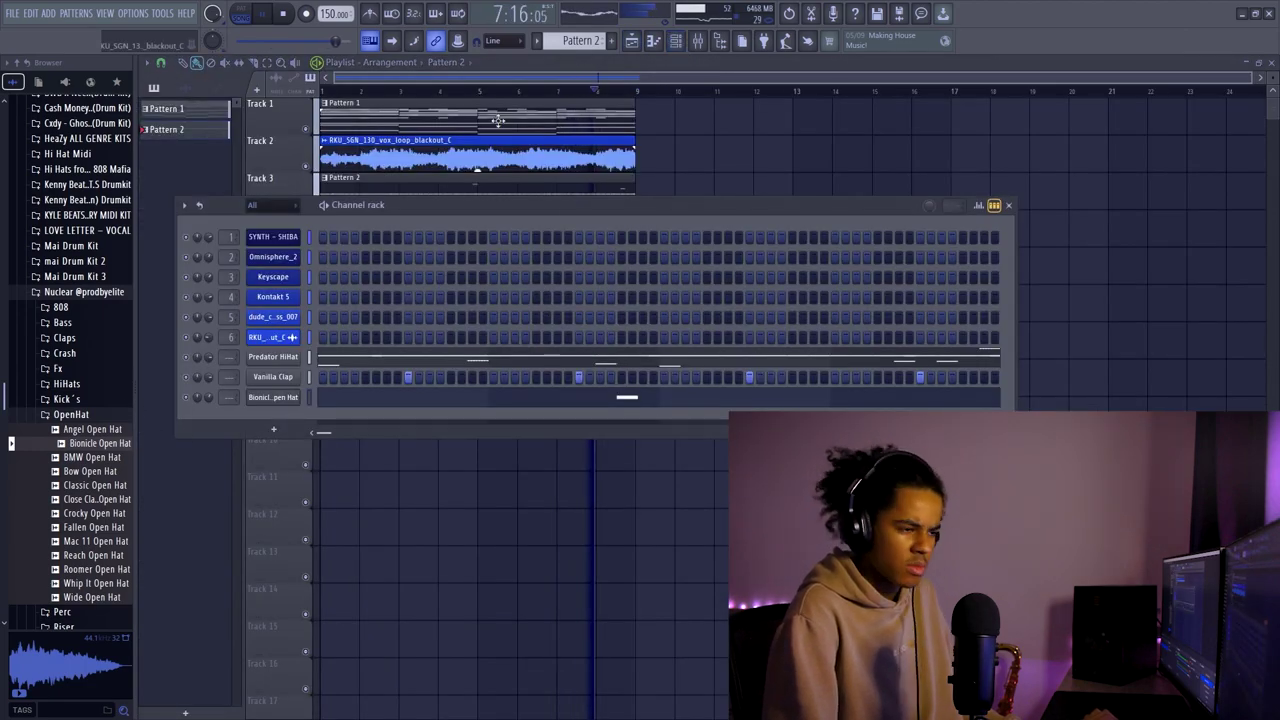
Draw a sparse Rim 9 pattern with scattered hits, including one near bar 8.
click(656, 41)
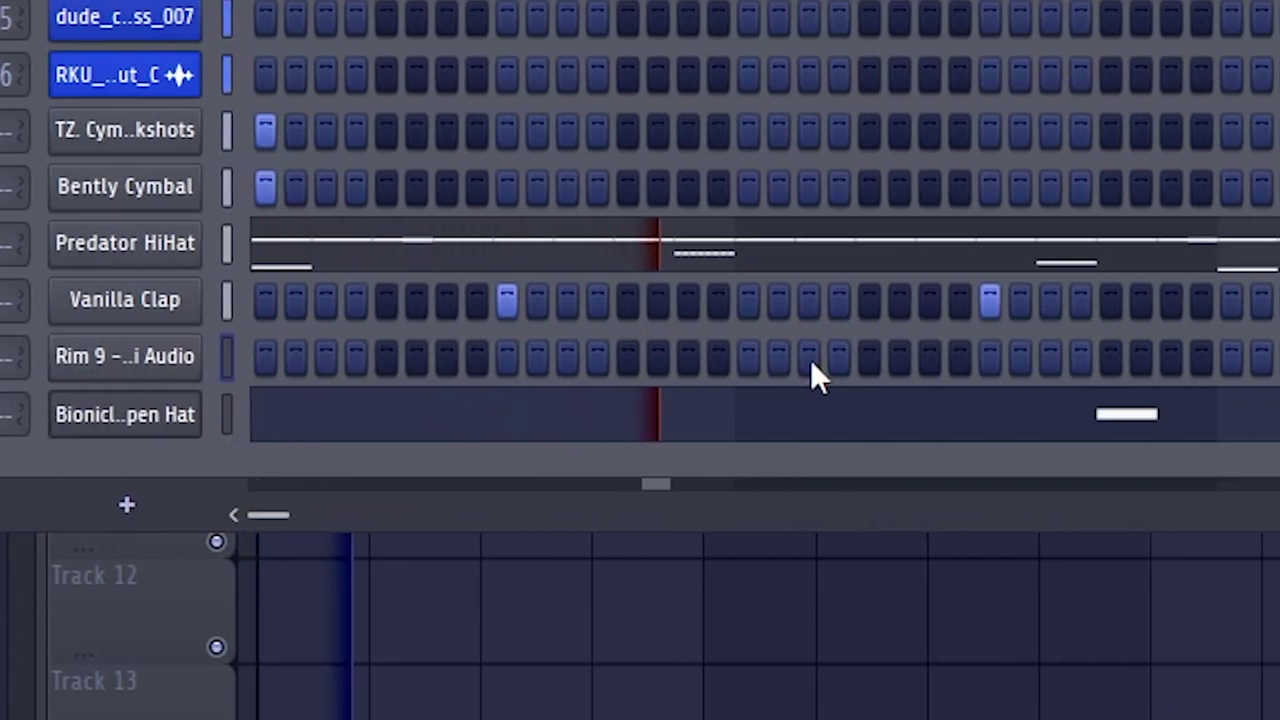
click(658, 358)
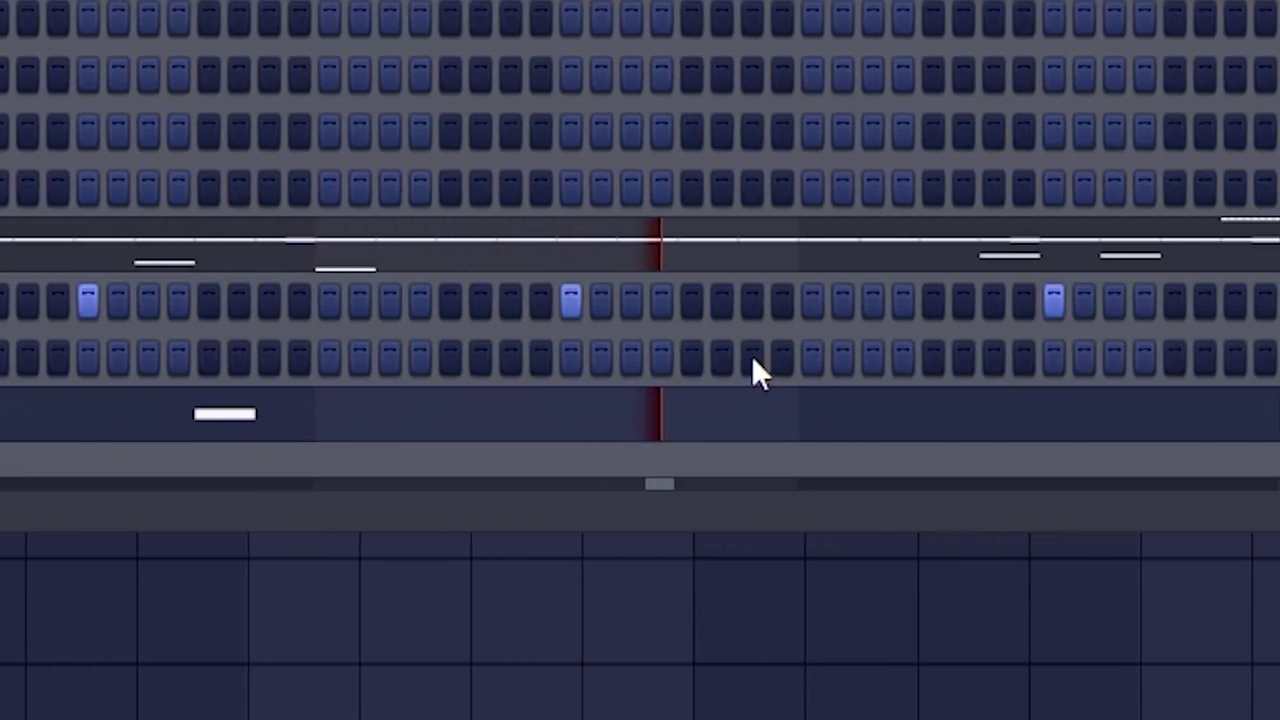
click(752, 358)
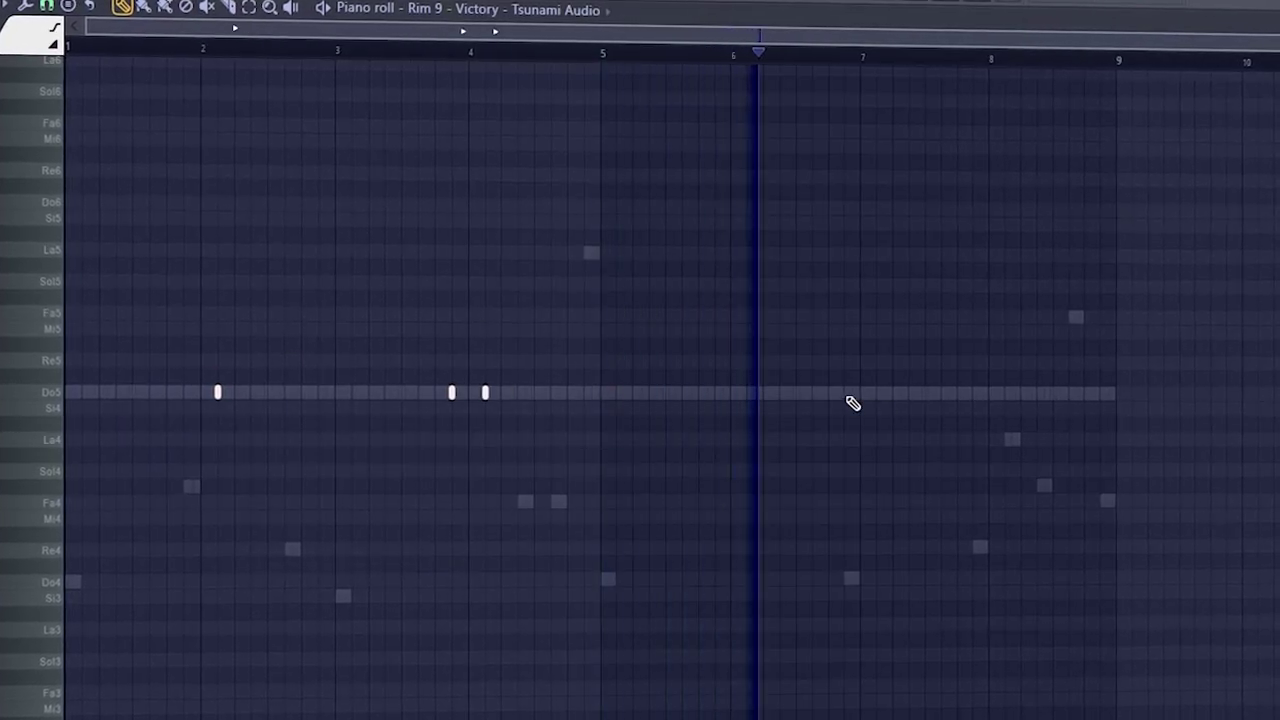
click(850, 393)
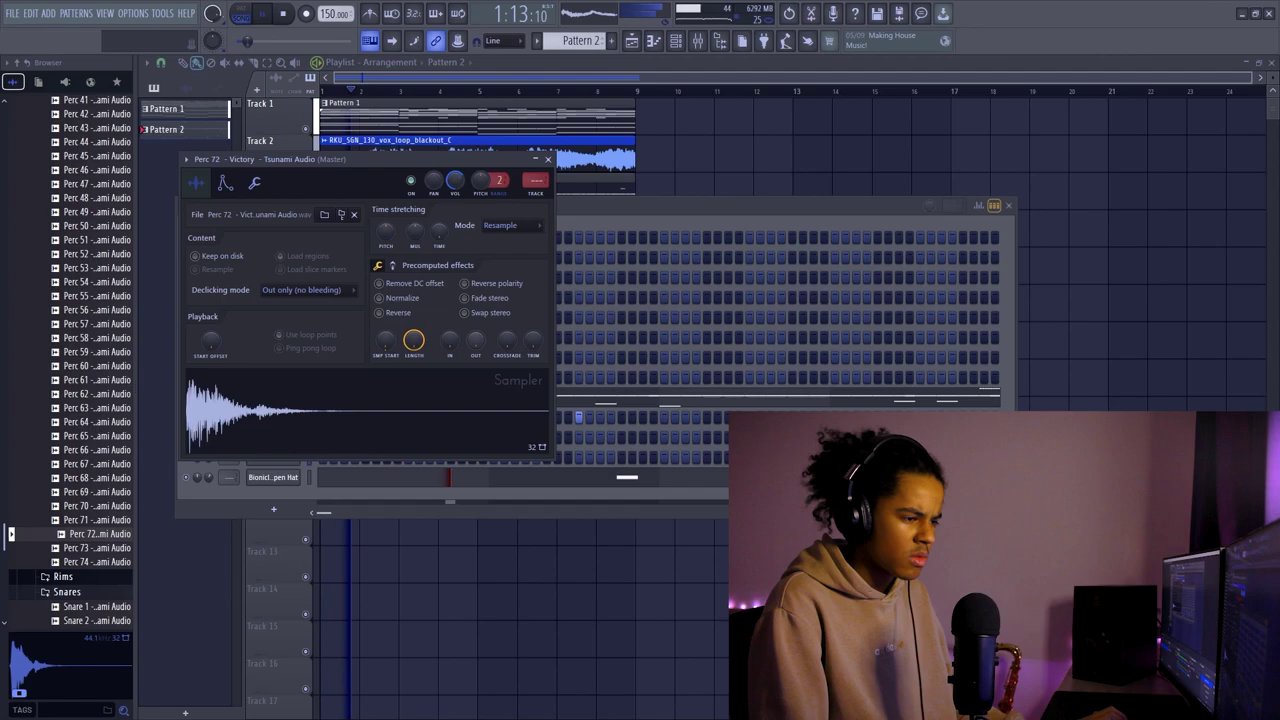
Open the Perc 72 channel in the piano roll for its sparse hit pattern.
click(635, 243)
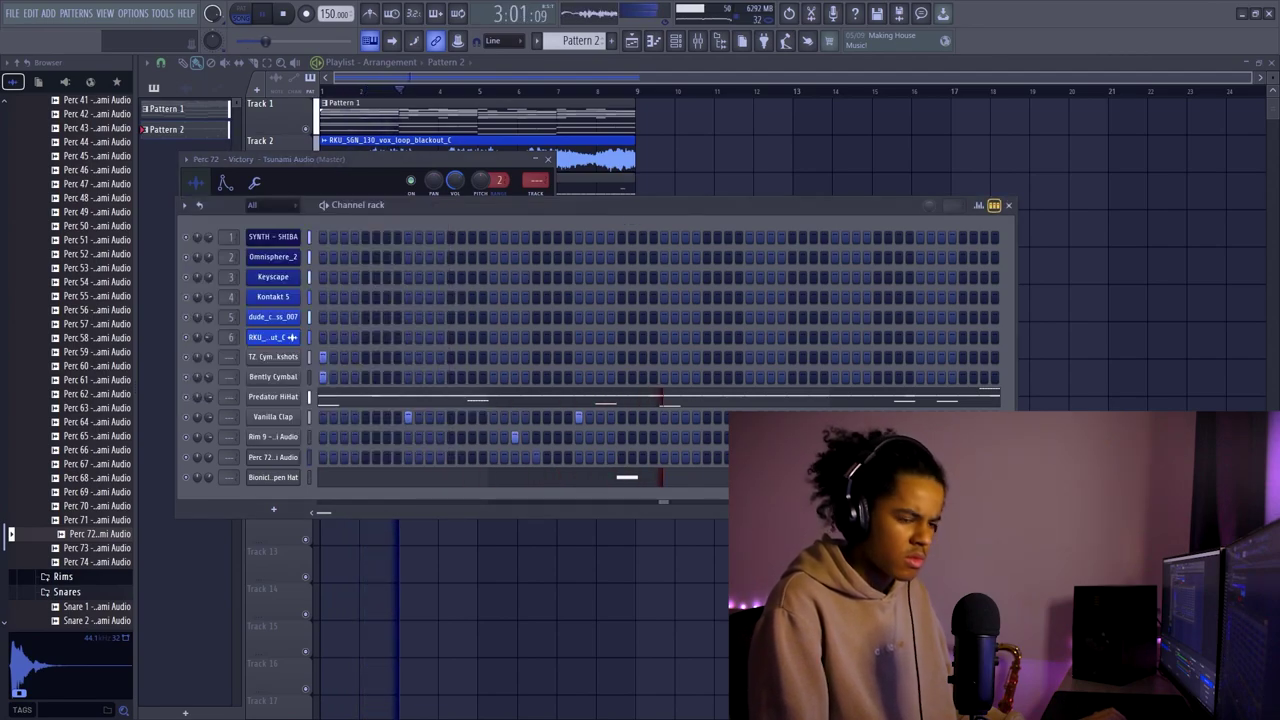
right_click(315, 456)
click(335, 470)
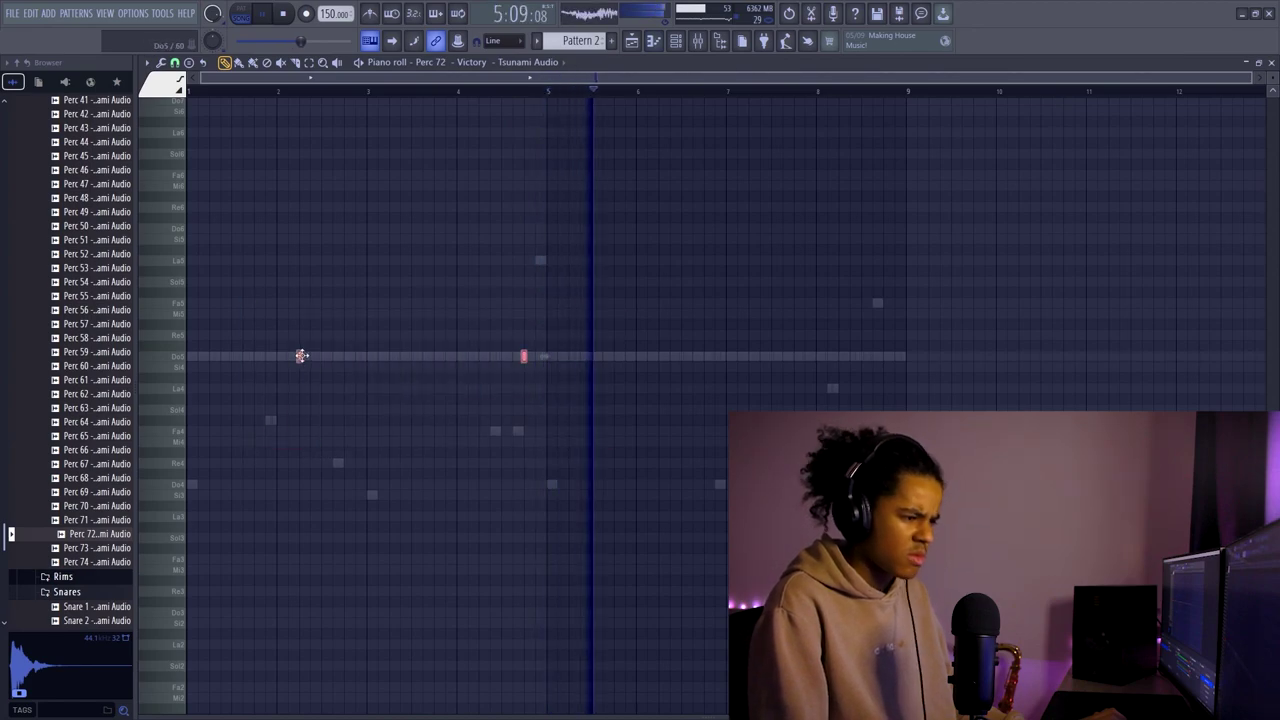
click(633, 42)
Give Snare 3 sparse hits in the piano roll, including one near bar 7.
click(675, 42)
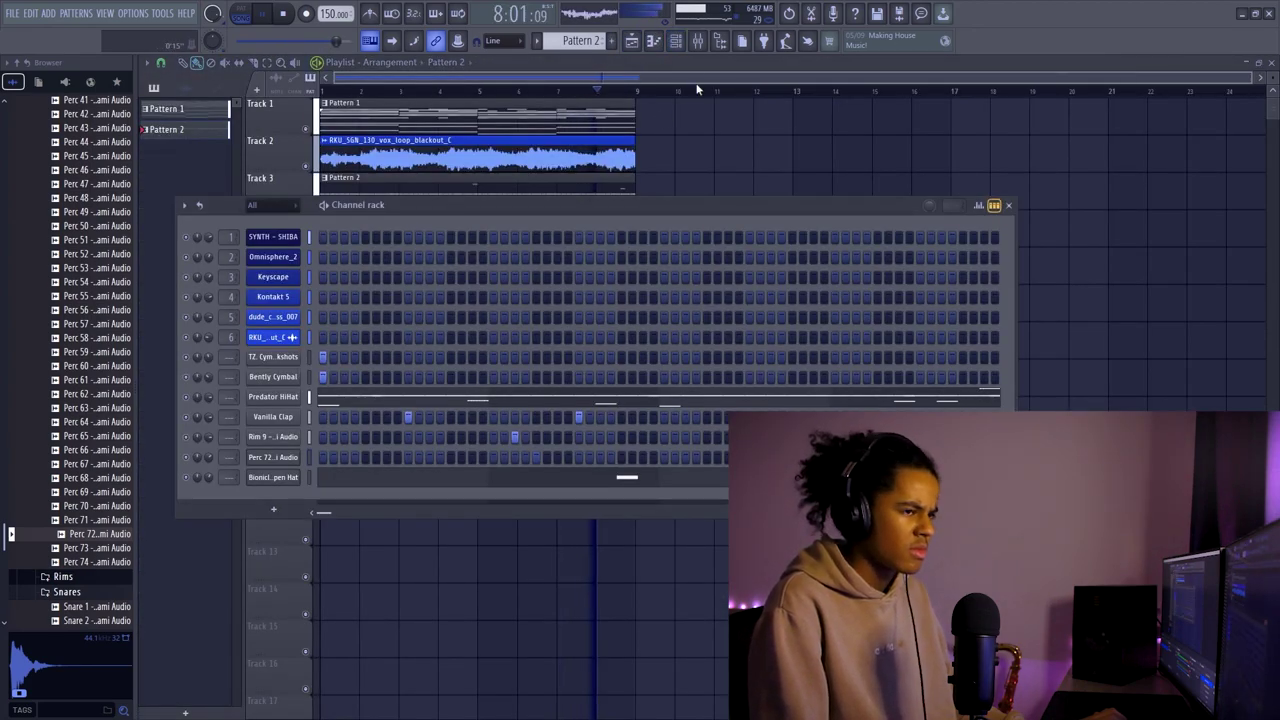
key(F7)
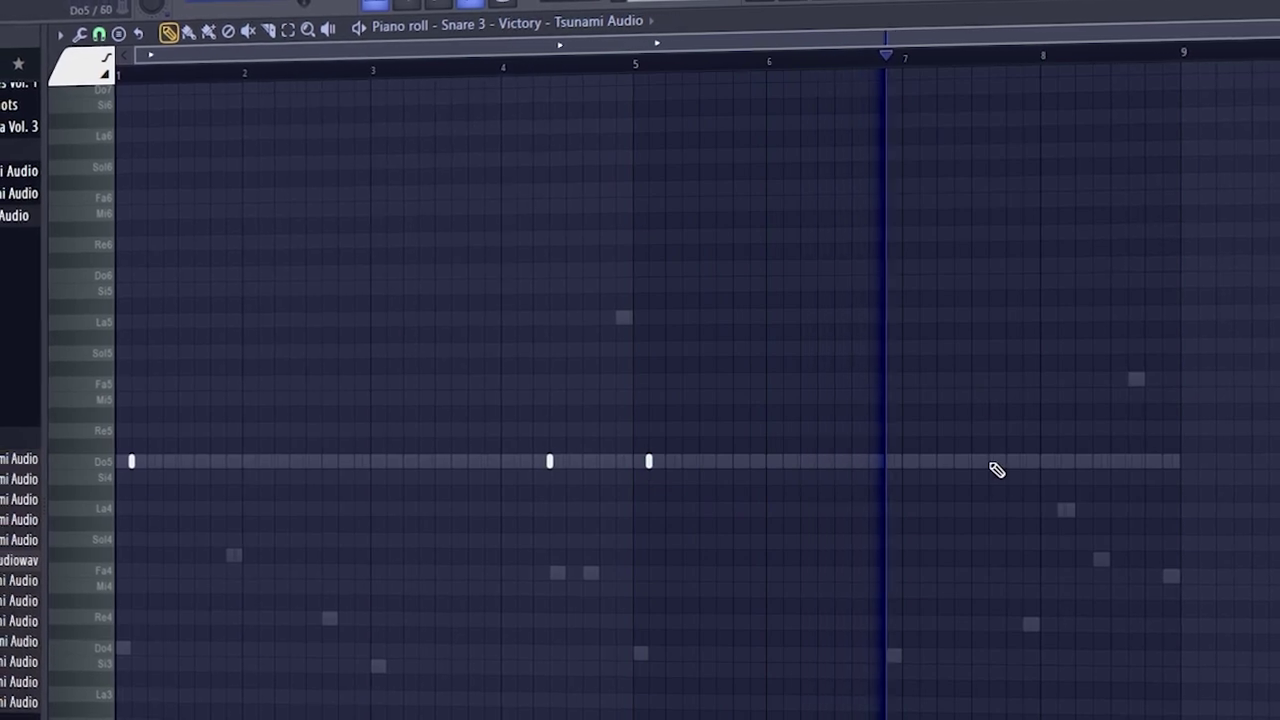
click(996, 463)
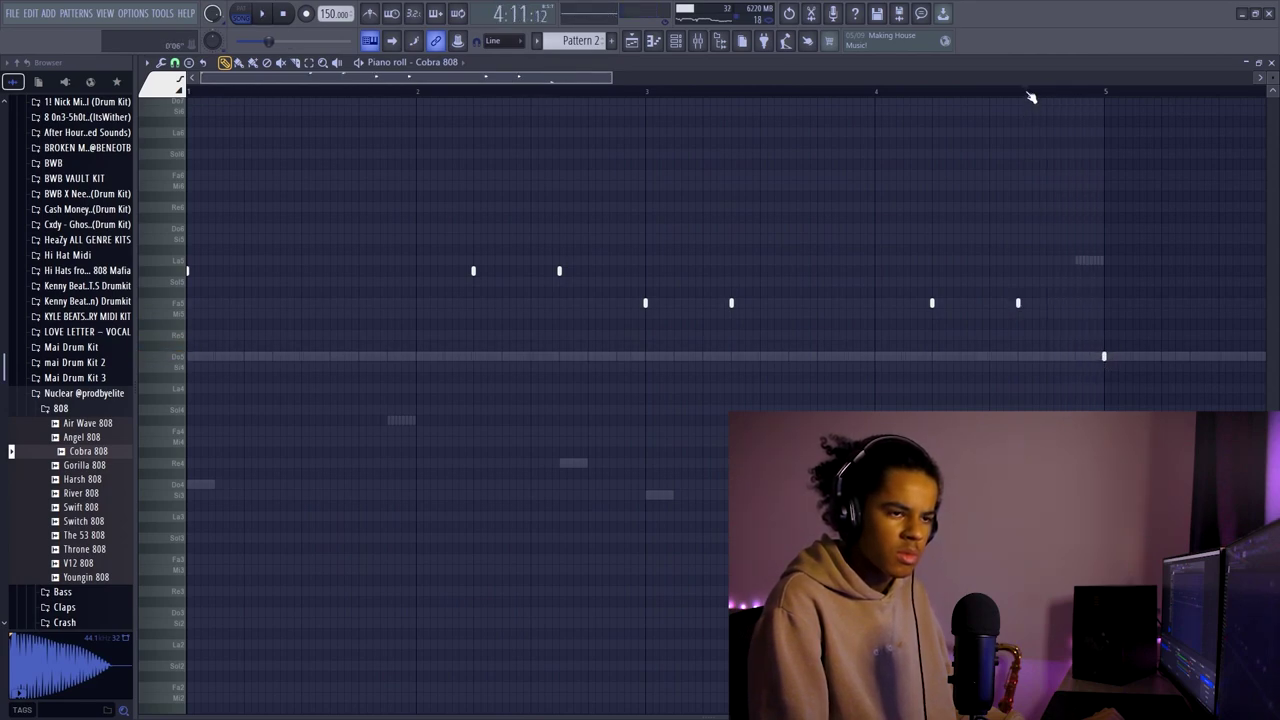
Play the Cobra 808 pattern from bar 5 and add an 808 note just after bar 8.
click(1031, 93)
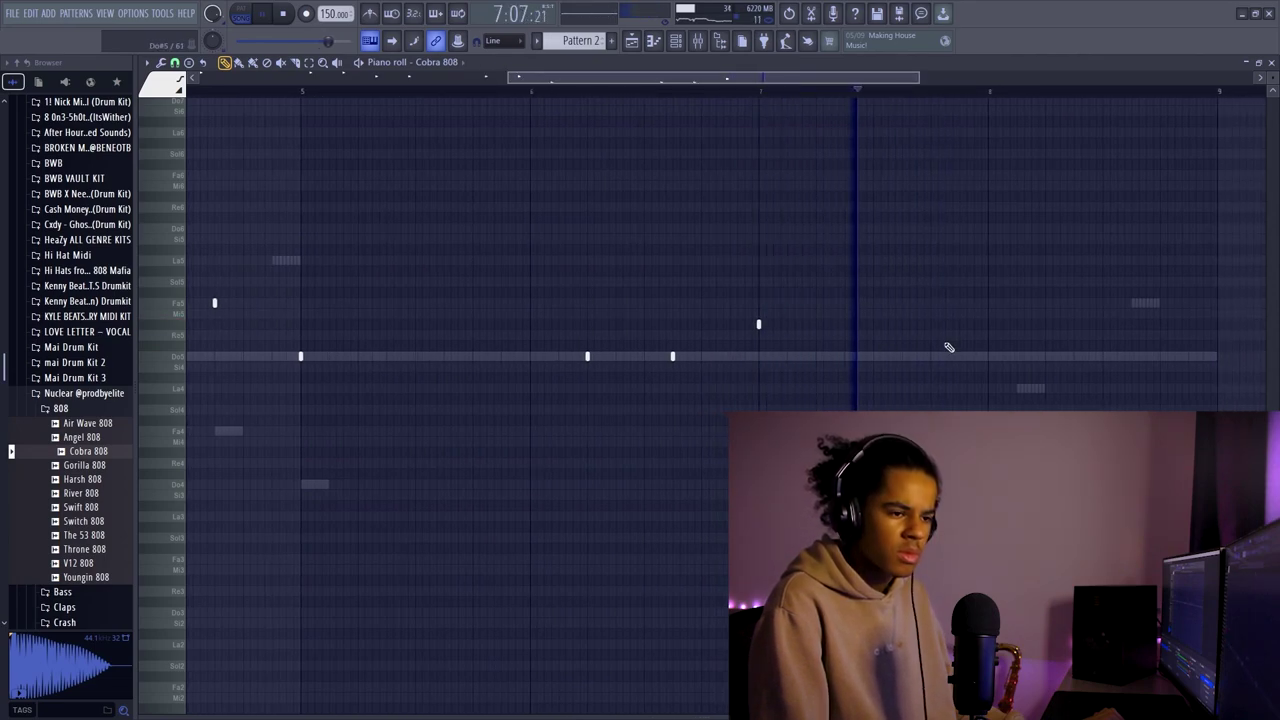
click(768, 91)
click(845, 324)
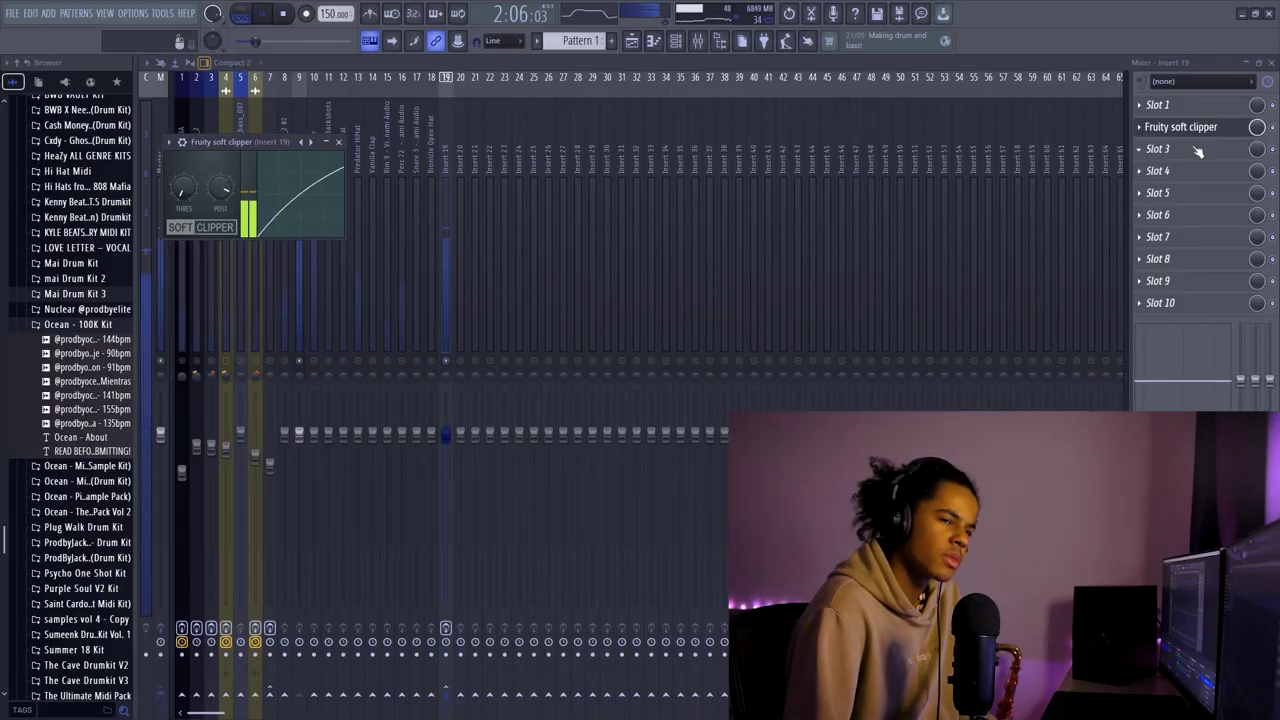
Load Fruity Reeverb 2 onto the Bently Cymbal mixer insert.
click(1160, 148)
click(990, 32)
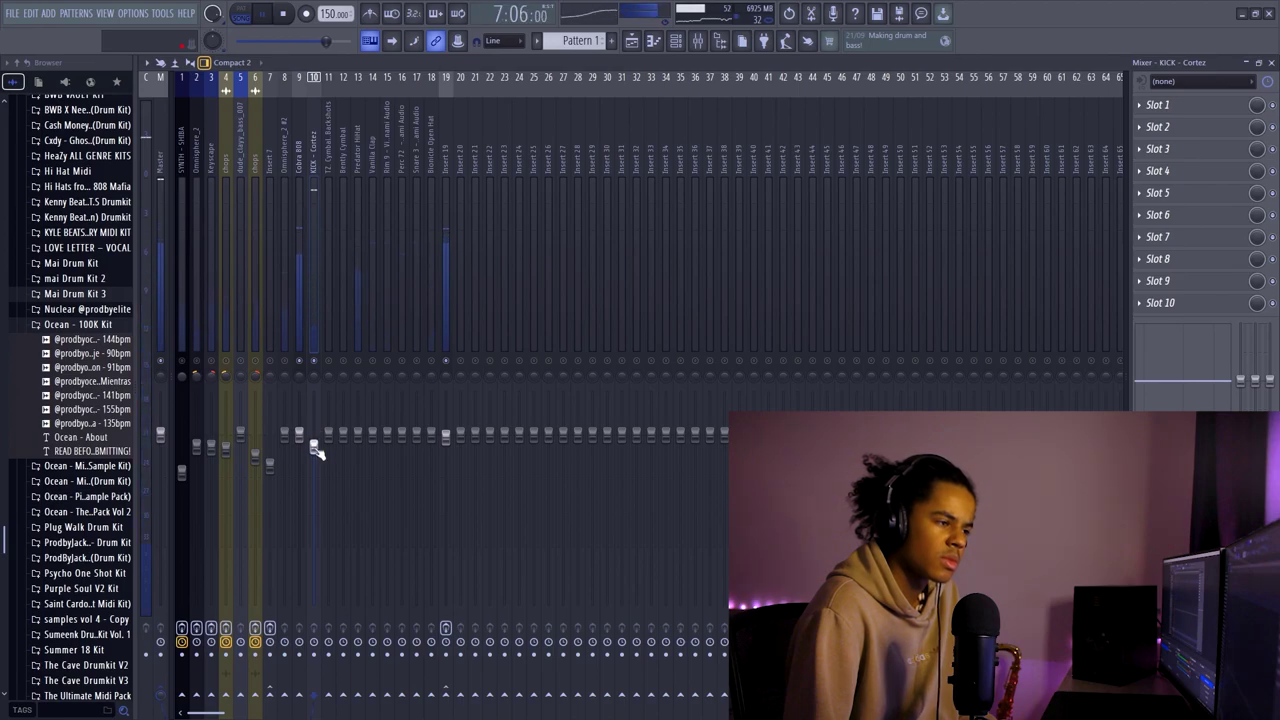
click(1158, 148)
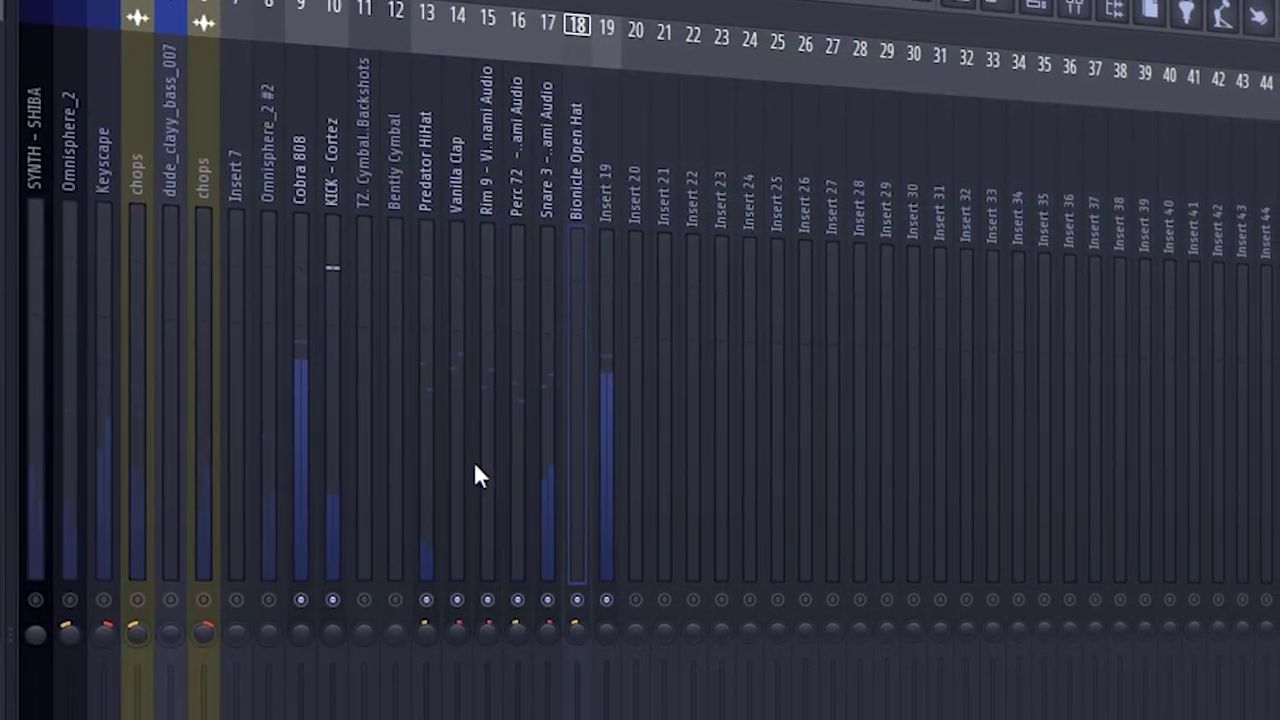
click(398, 450)
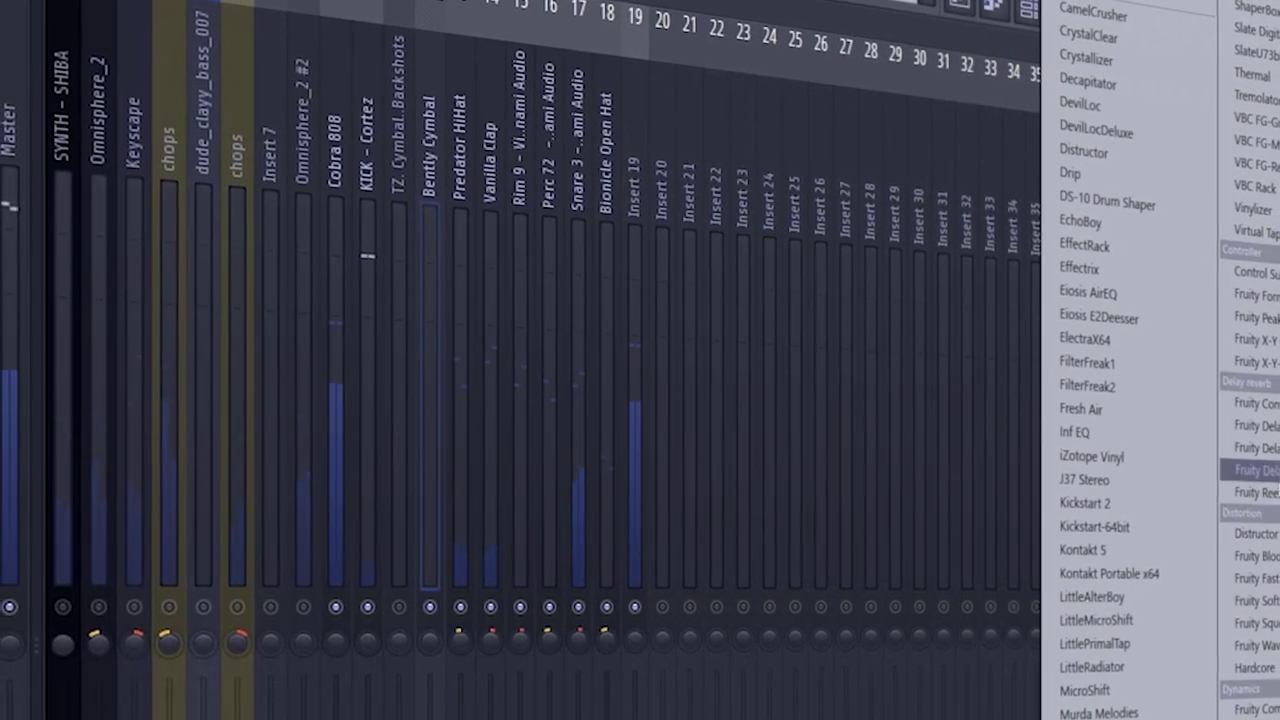
click(1255, 490)
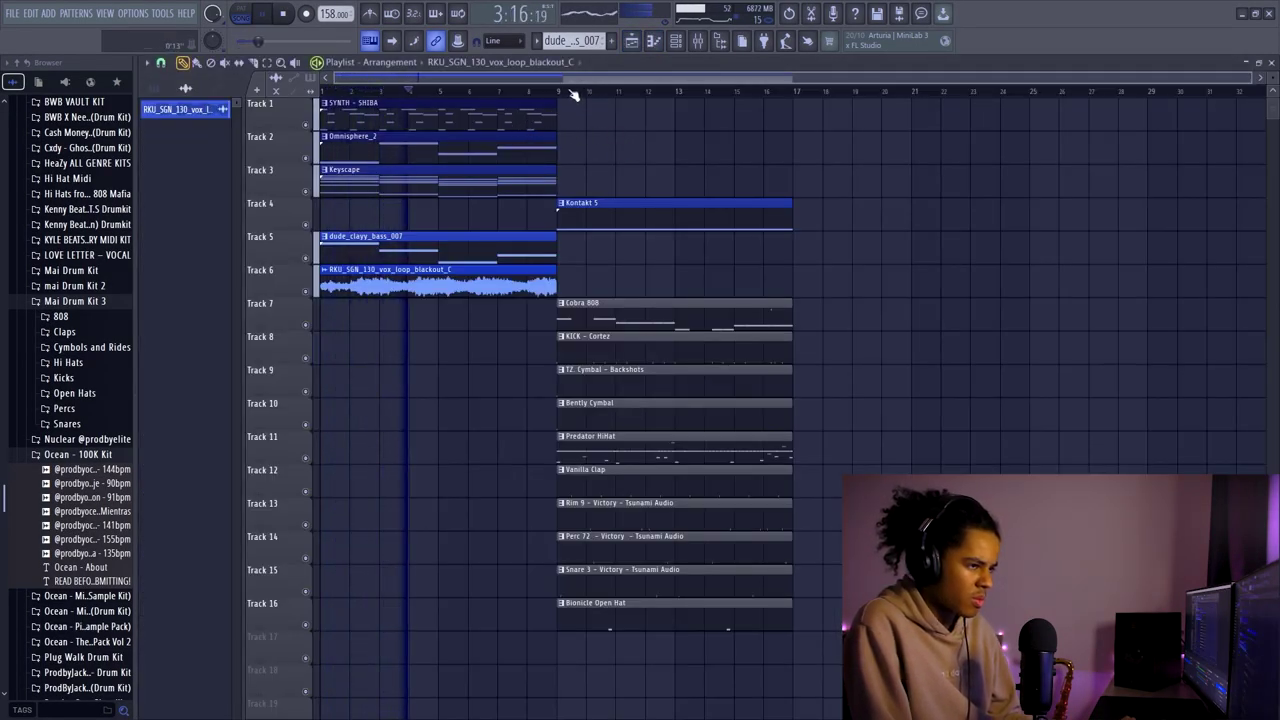
Duplicate the first eight bars of tracks 1–6 into bars 9–17 and move the drums to bar 17.
drag(541, 121, 315, 335)
key(ctrl+b)
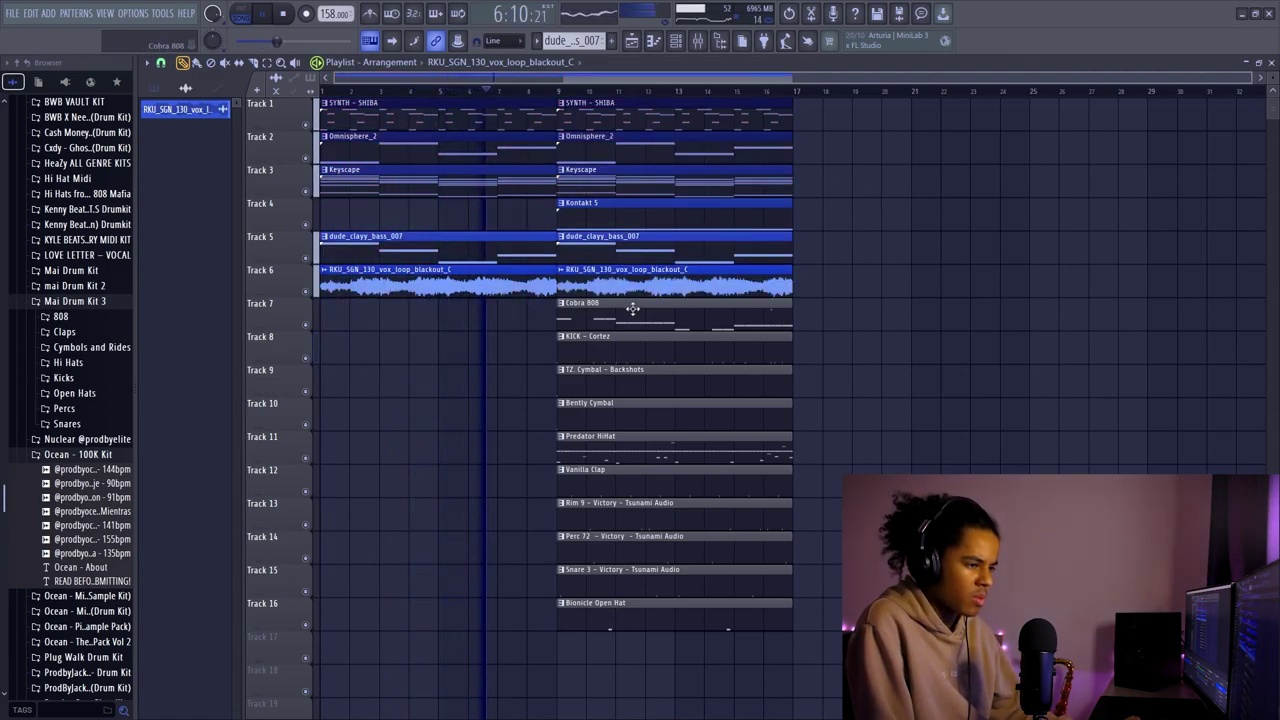
mouse_move(729, 334)
mouse_down()
mouse_move(694, 610)
mouse_move(936, 537)
mouse_up()
click(680, 430)
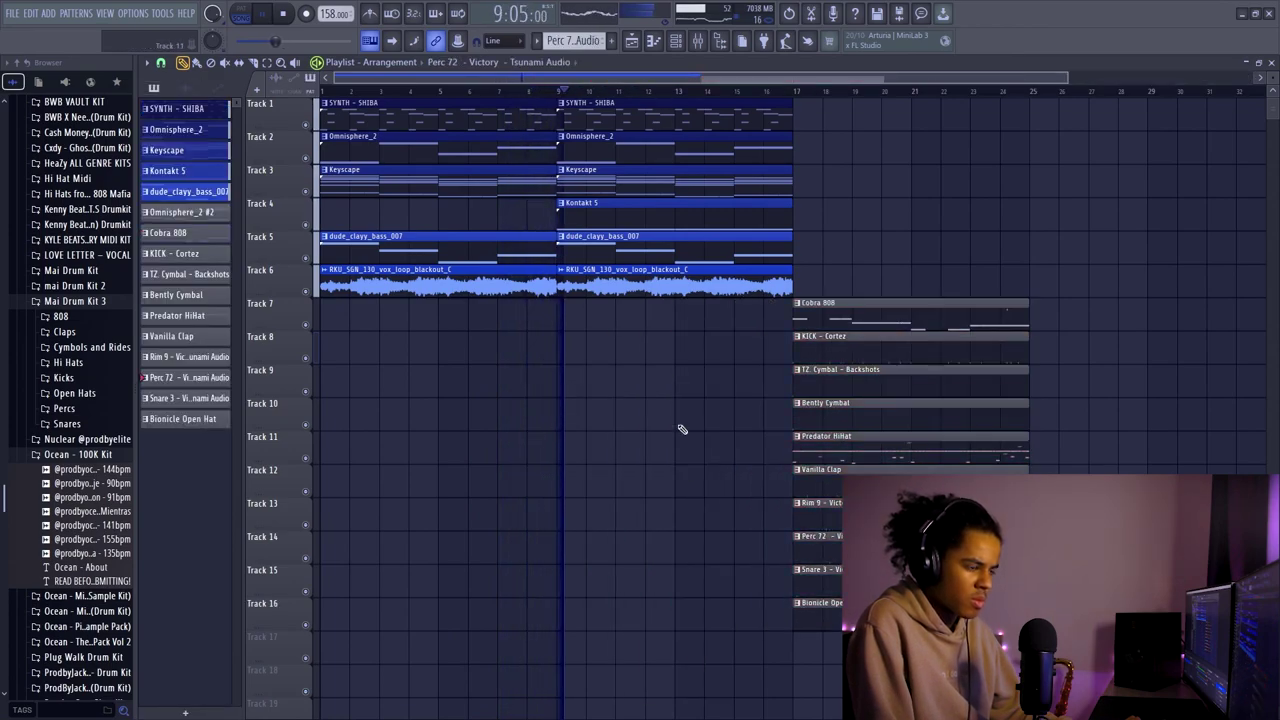
Duplicate the bar 9–17 clips on tracks 1–6 into bars 17–25.
drag(557, 98, 838, 272)
key(ctrl+b)
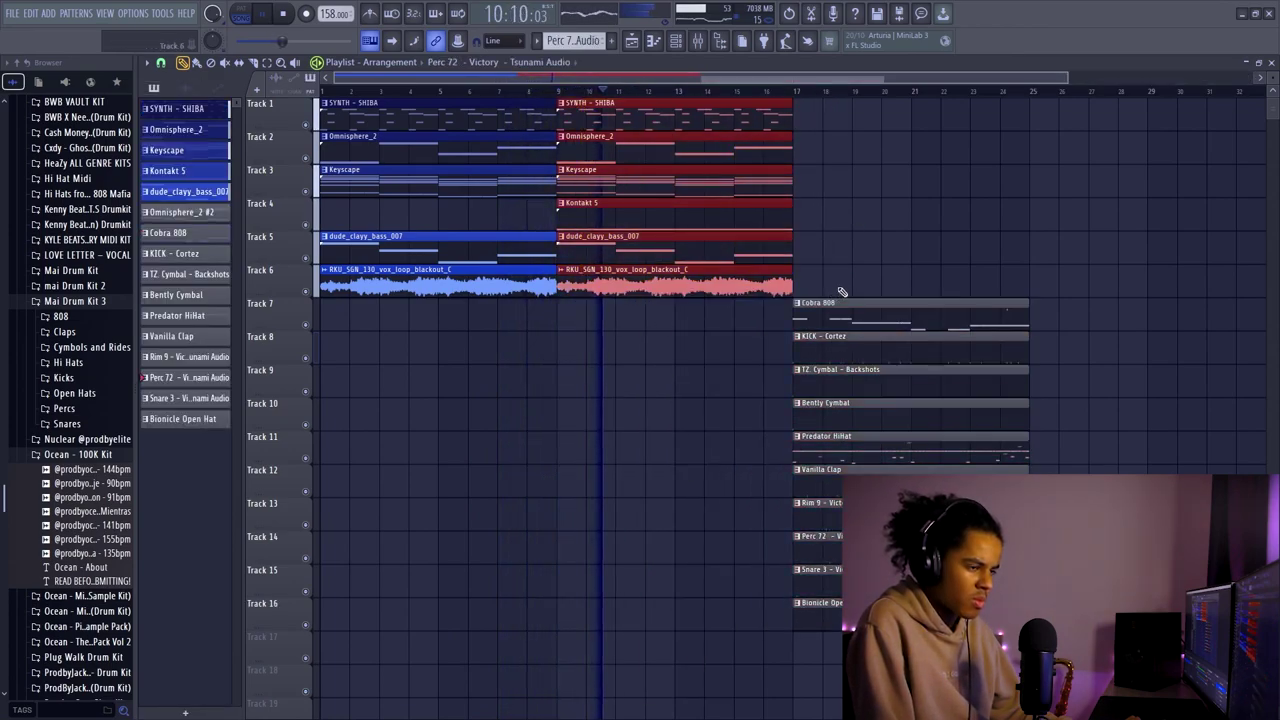
click(1175, 290)
scroll(922, 97, down, 2)
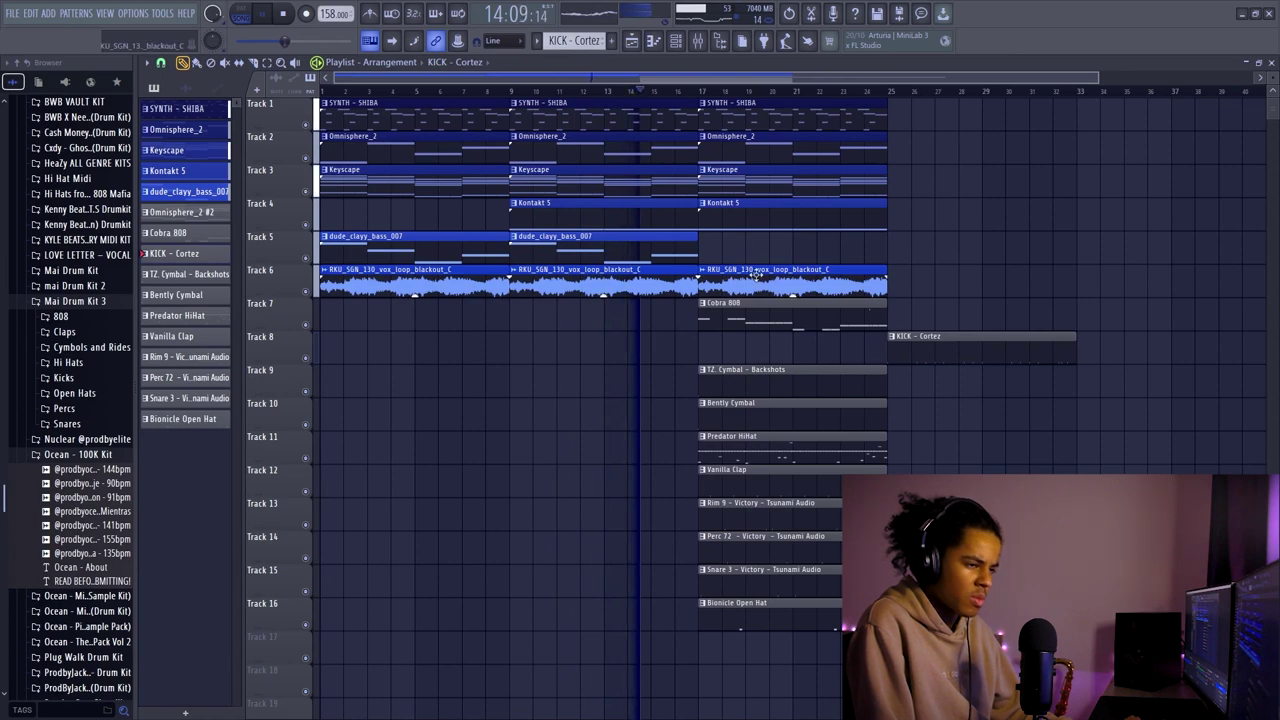
scroll(762, 97, down, 1)
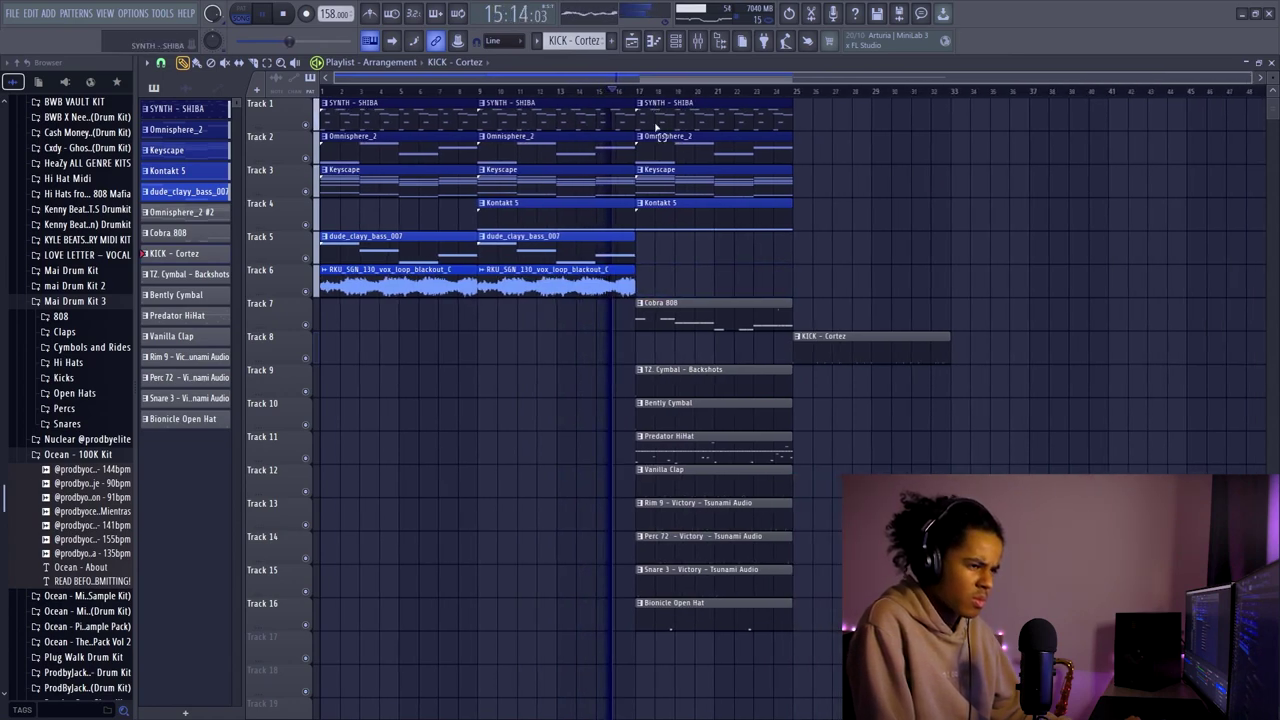
Duplicate every clip in bars 17–25 to bar 25, extending the arrangement to bar 33.
drag(655, 100, 820, 700)
key(ctrl+b)
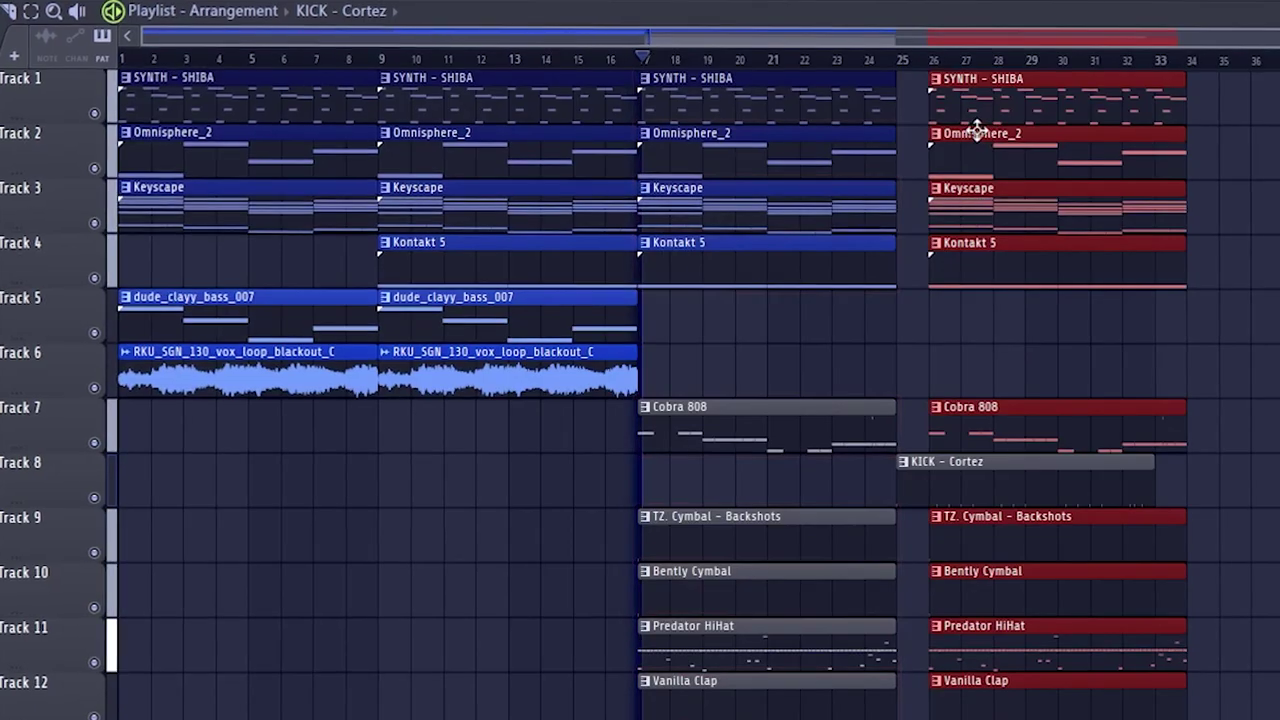
key(ctrl+d)
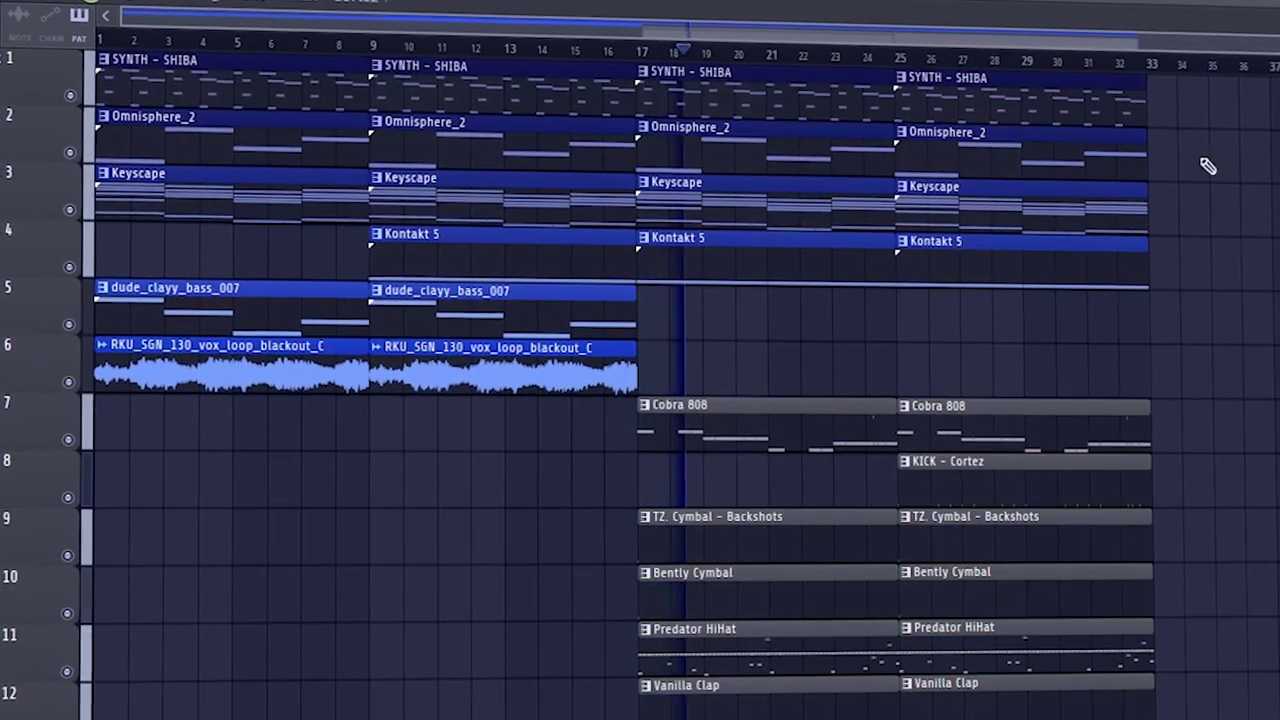
scroll(370, 88, right, 5)
scroll(214, 32, left, 5)
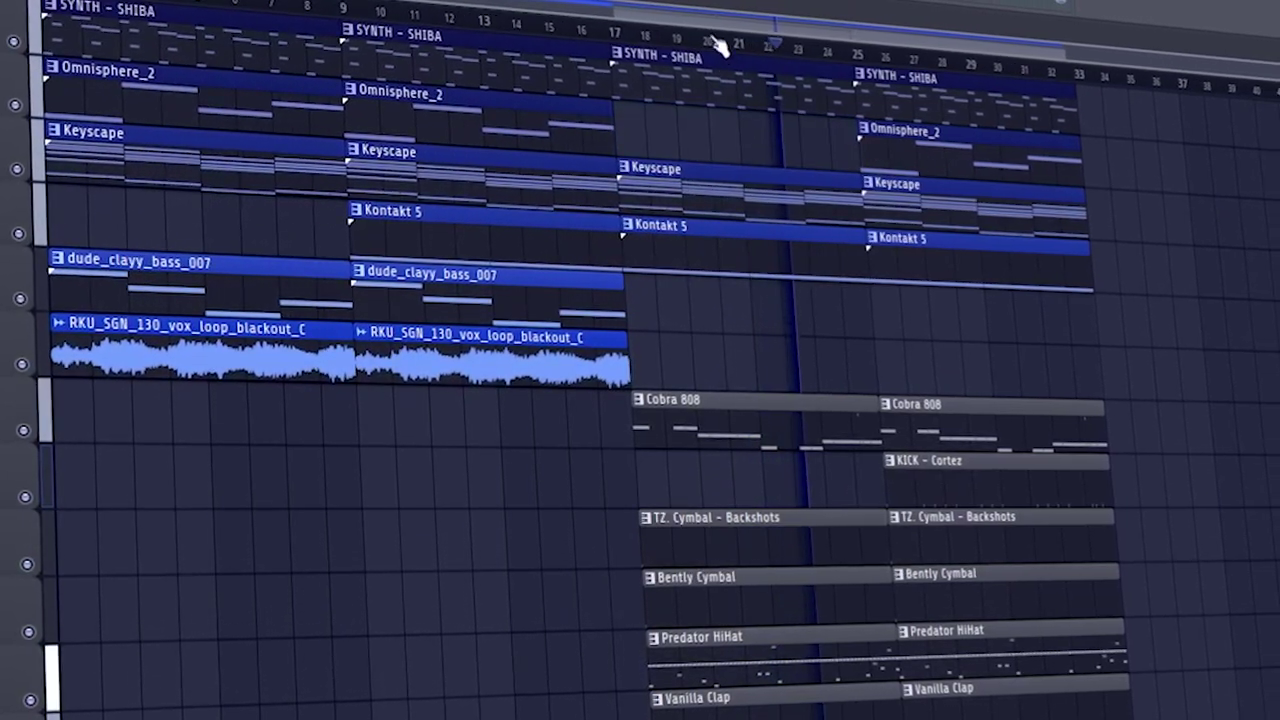
drag(1034, 55, 740, 700)
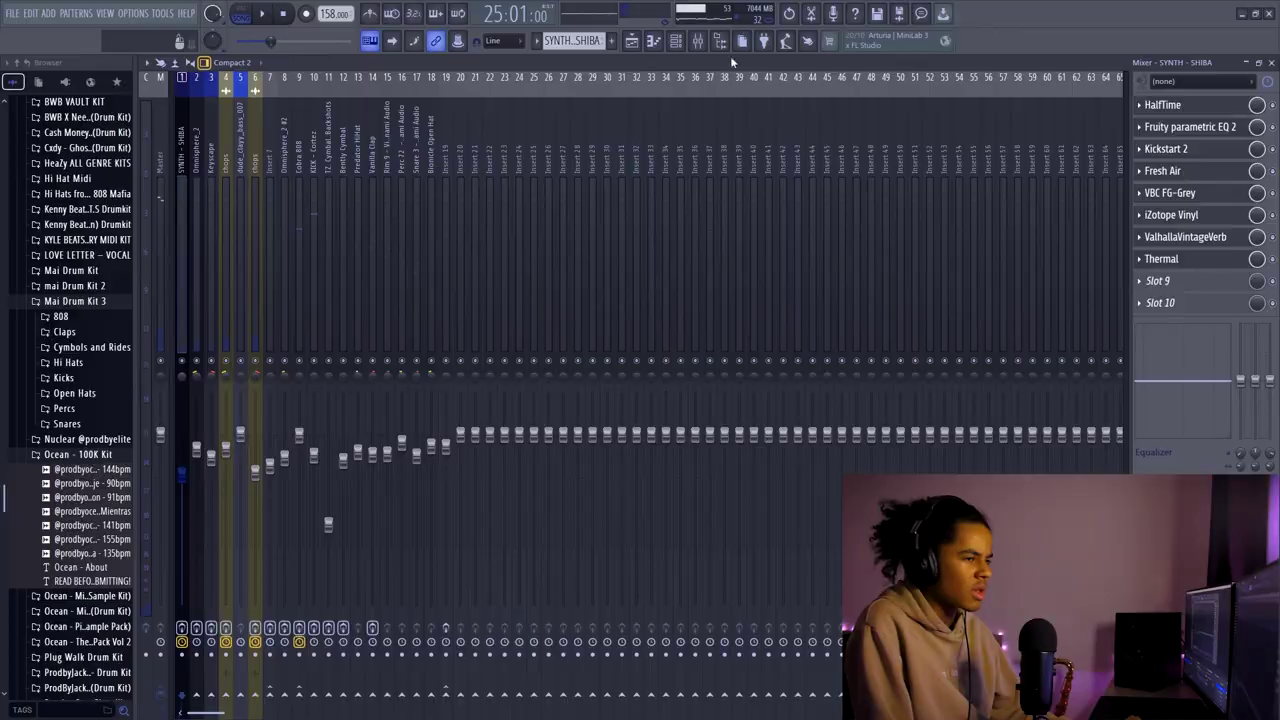
Record soloed track 1 synth into Edison and copy the bar 65 audio clip to bar 73.
click(306, 13)
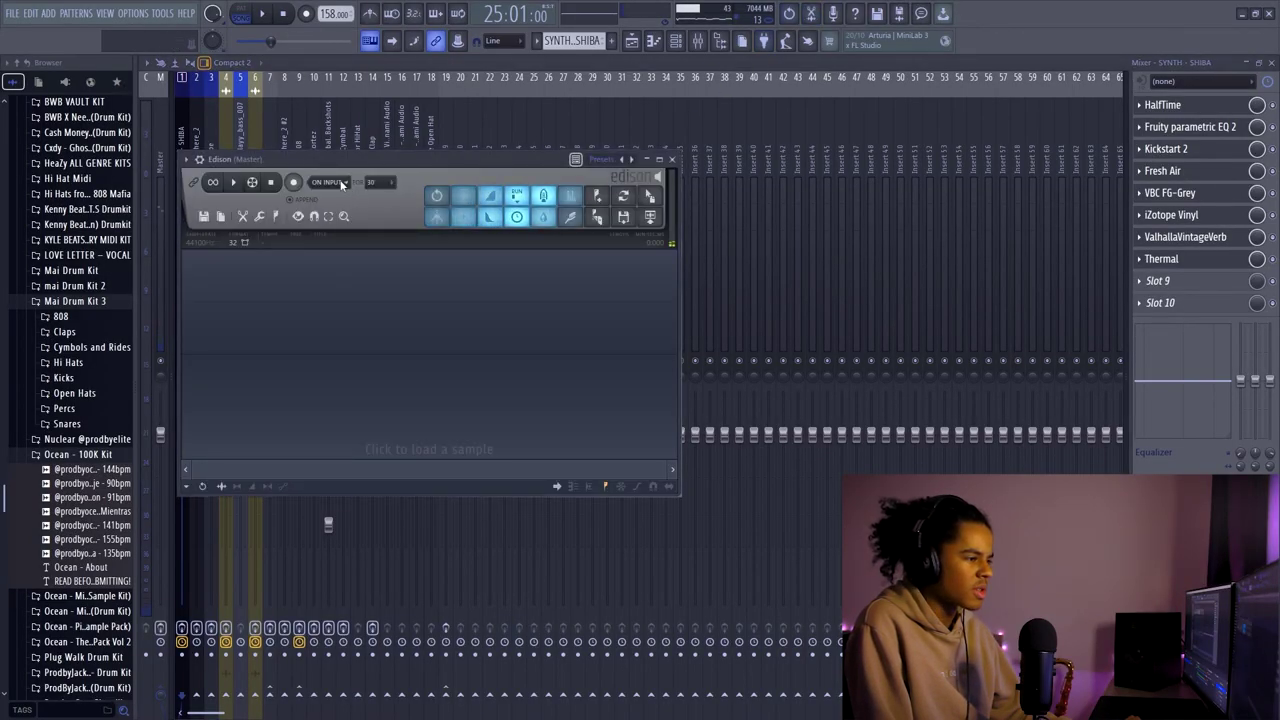
click(633, 42)
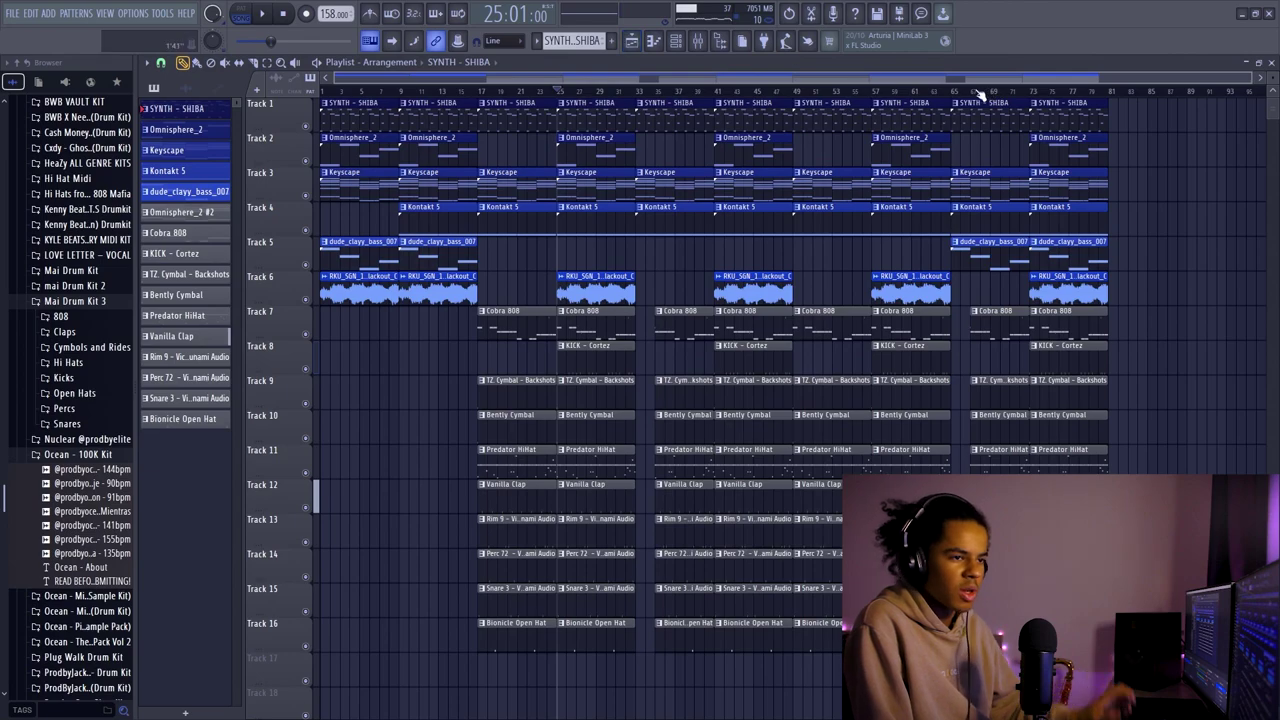
right_click(310, 128)
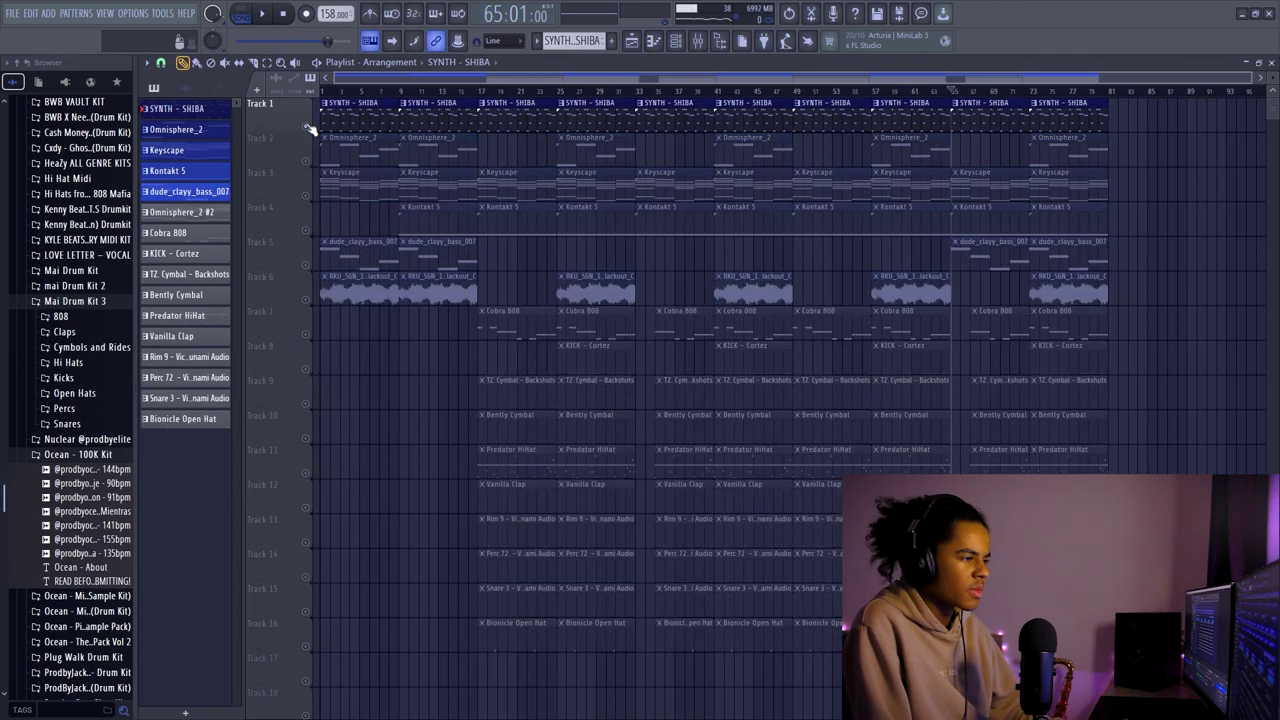
click(811, 13)
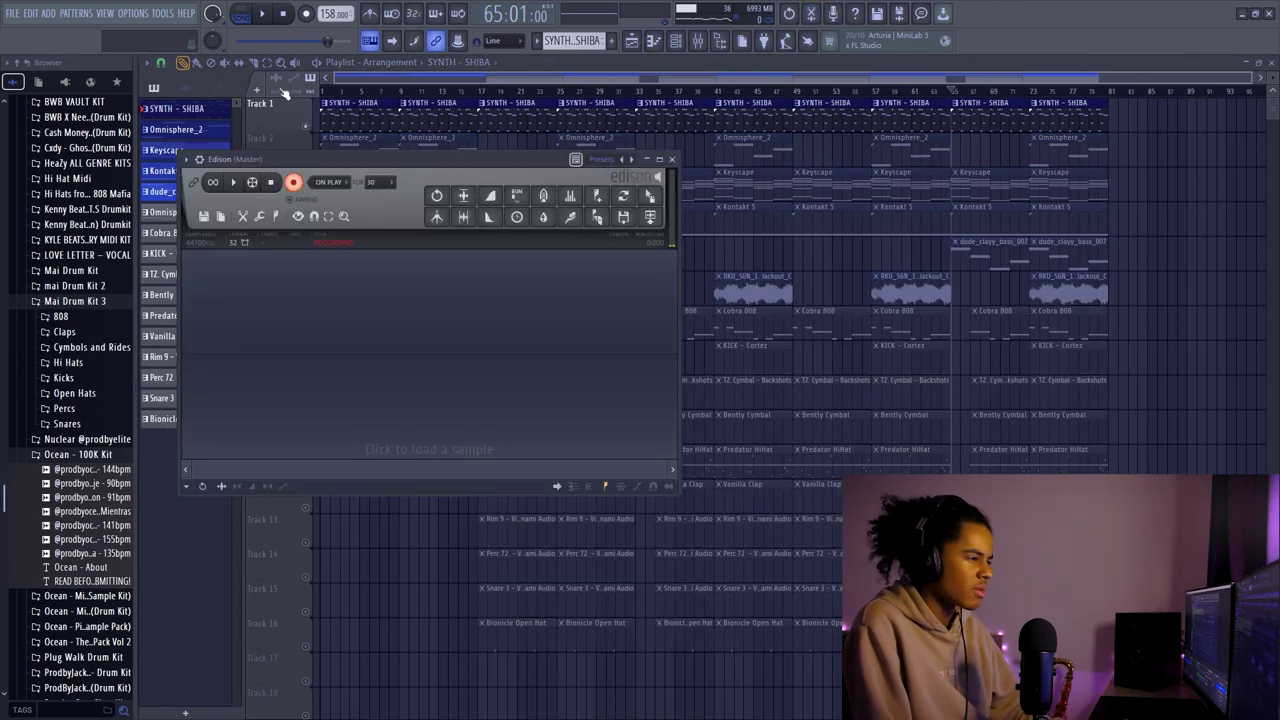
key(space)
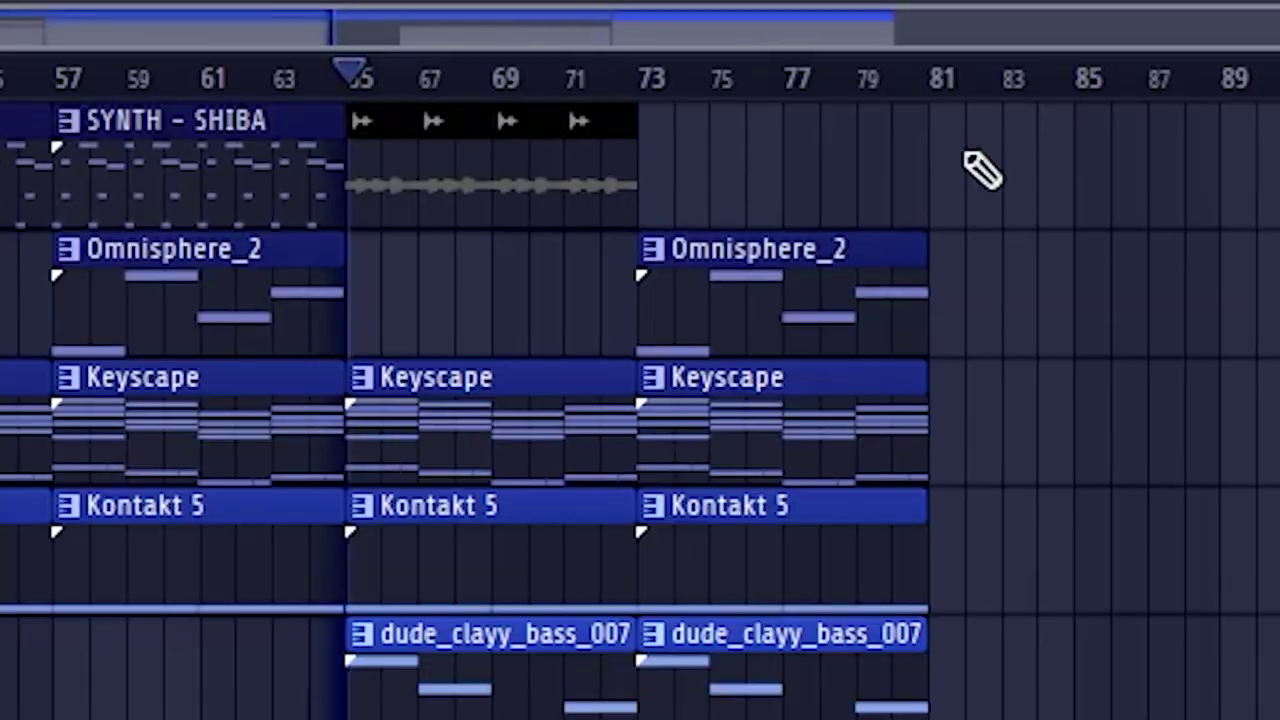
mouse_move(949, 104)
mouse_down()
mouse_move(729, 206)
mouse_move(392, 222)
mouse_move(719, 203)
mouse_up()
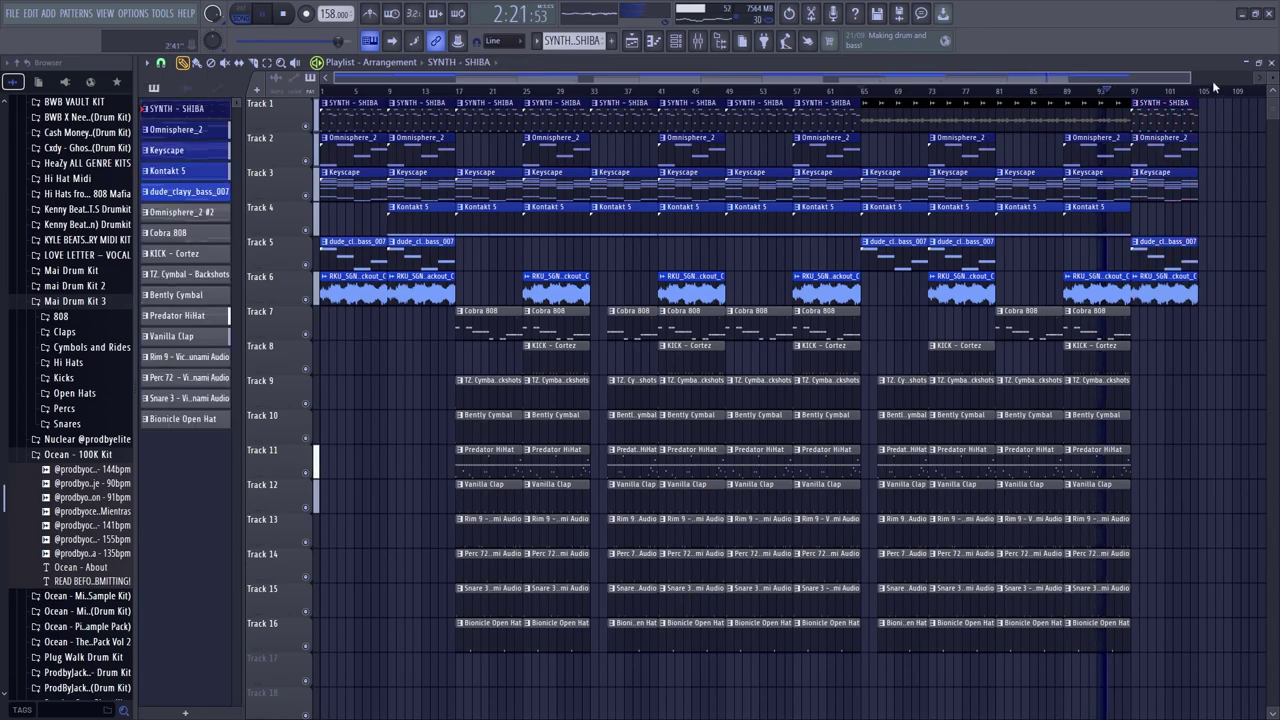
Audition a few track mutes, then unmute every playlist track.
scroll(1212, 88, down, 2)
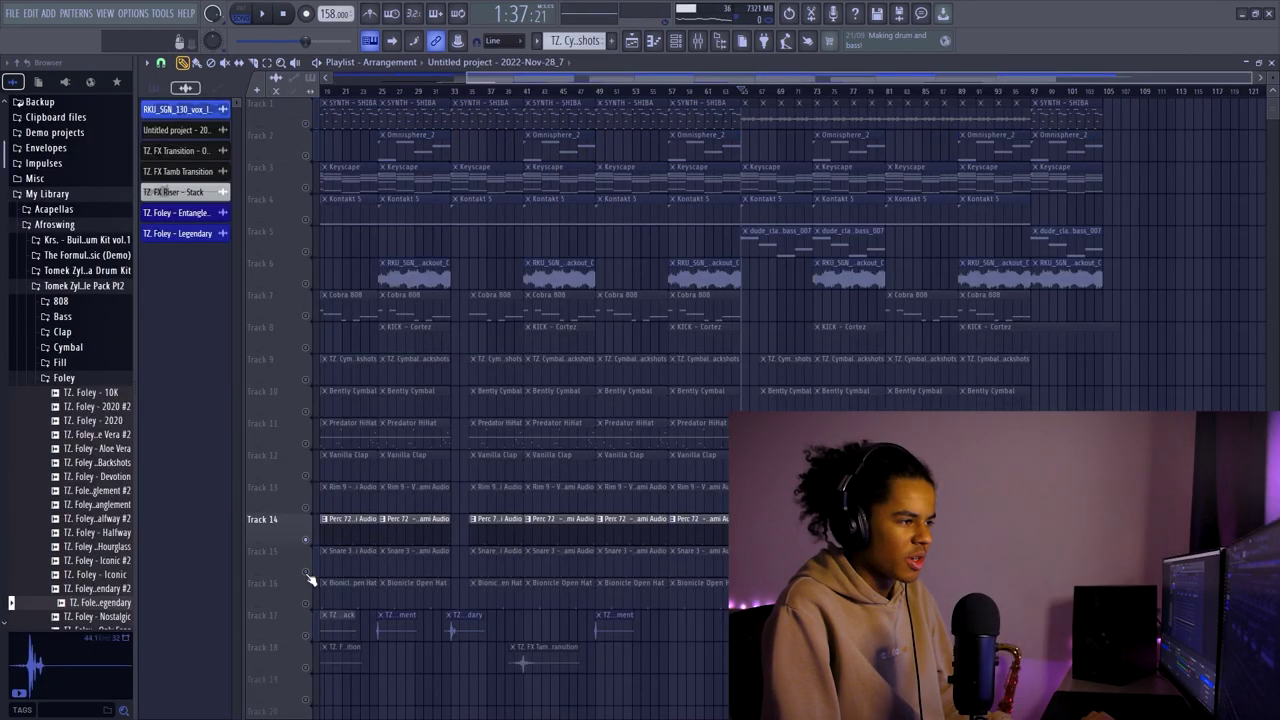
click(308, 568)
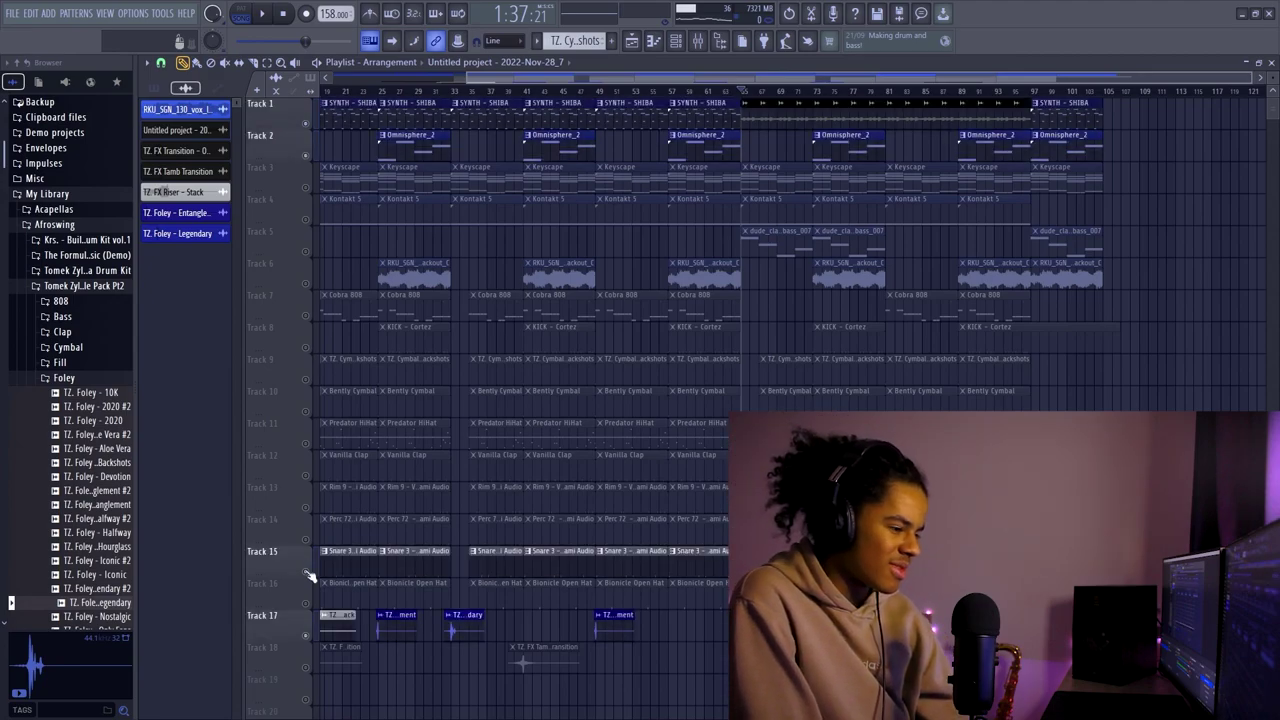
scroll(507, 97, down, 2)
scroll(507, 97, down, 1)
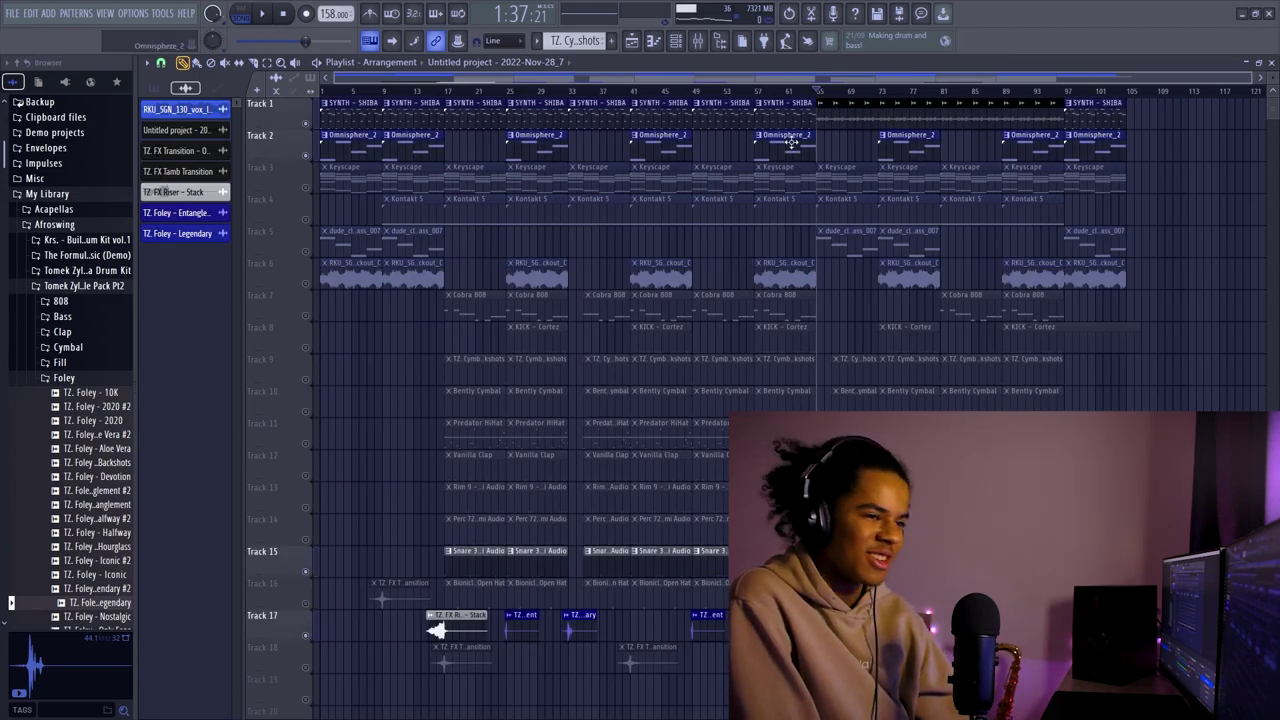
ctrl+click(306, 156)
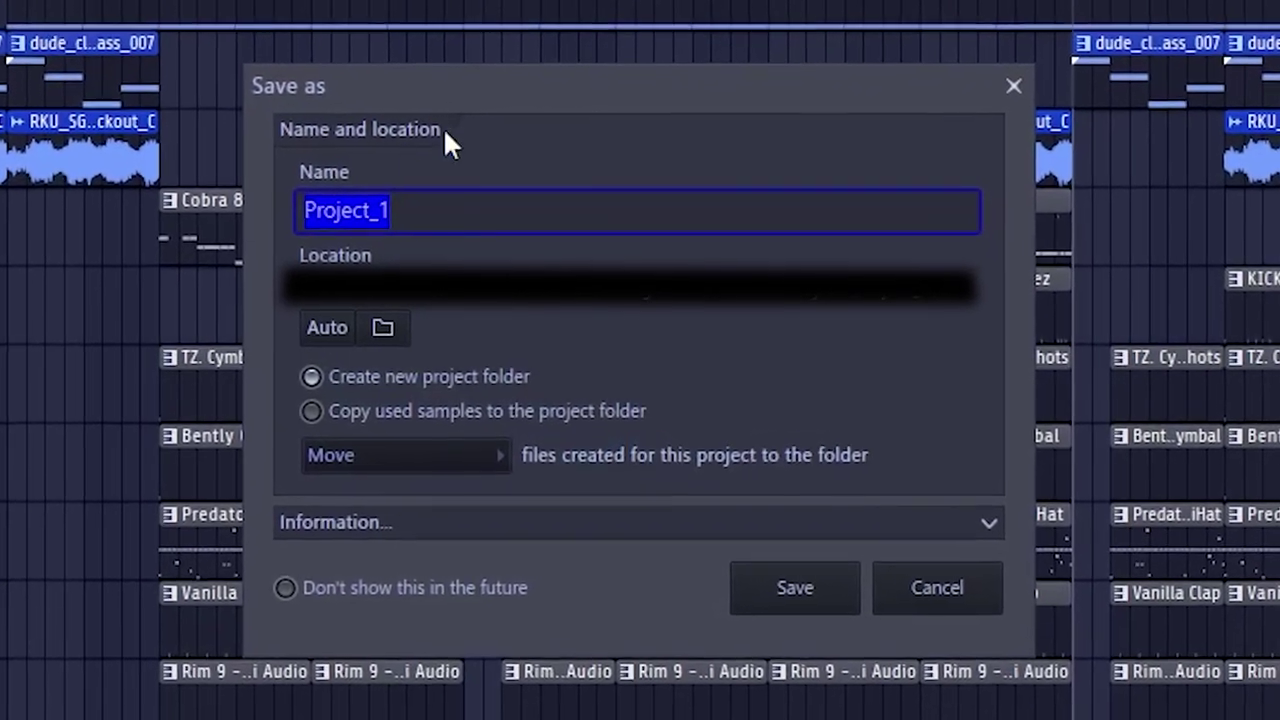
Edit the project name in the Save as dialog.
key(End)
key(BackSpace)
key(BackSpace)
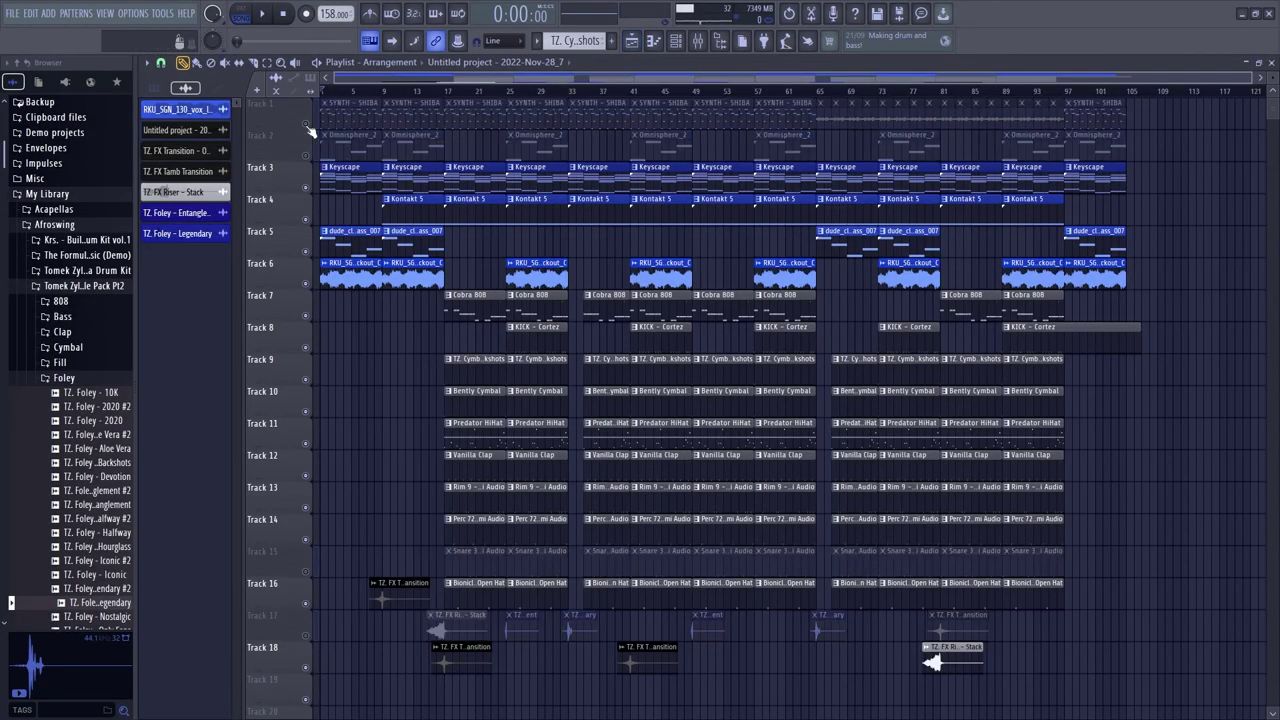
Toggle the mute switches on tracks 1–5 so all playlist tracks play again.
right_click(310, 166)
right_click(312, 166)
click(314, 188)
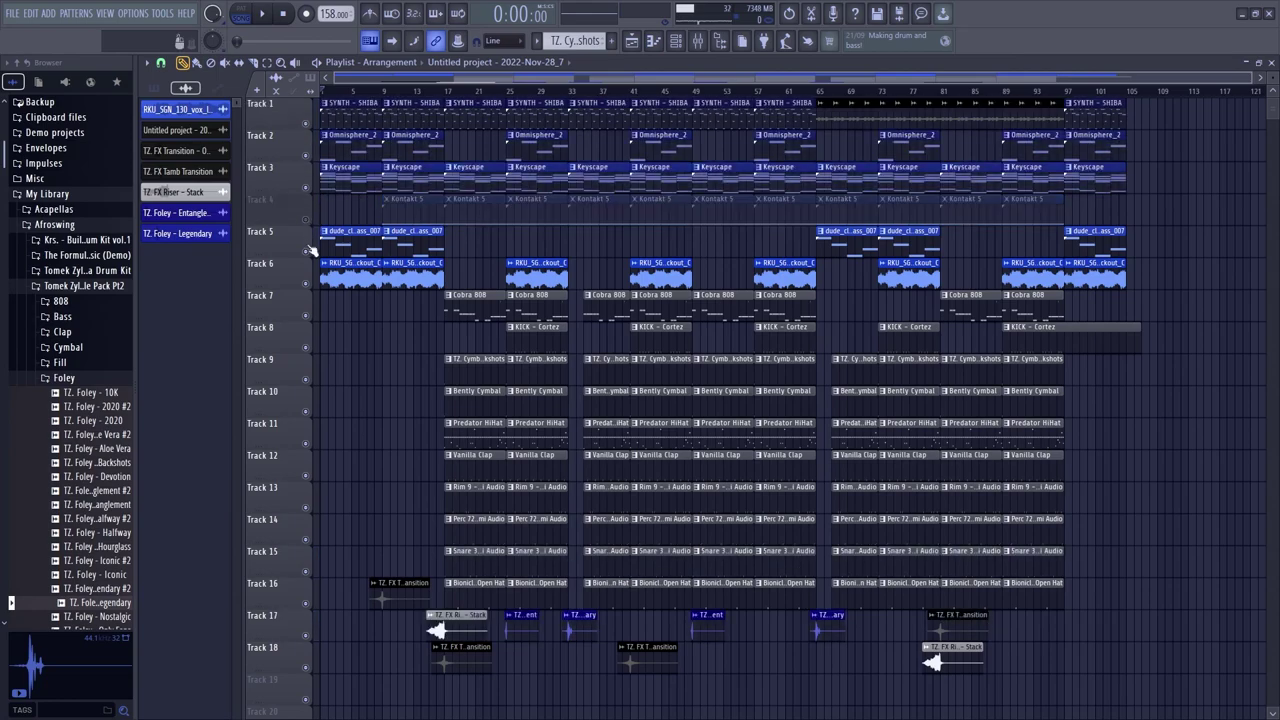
drag(308, 228, 400, 256)
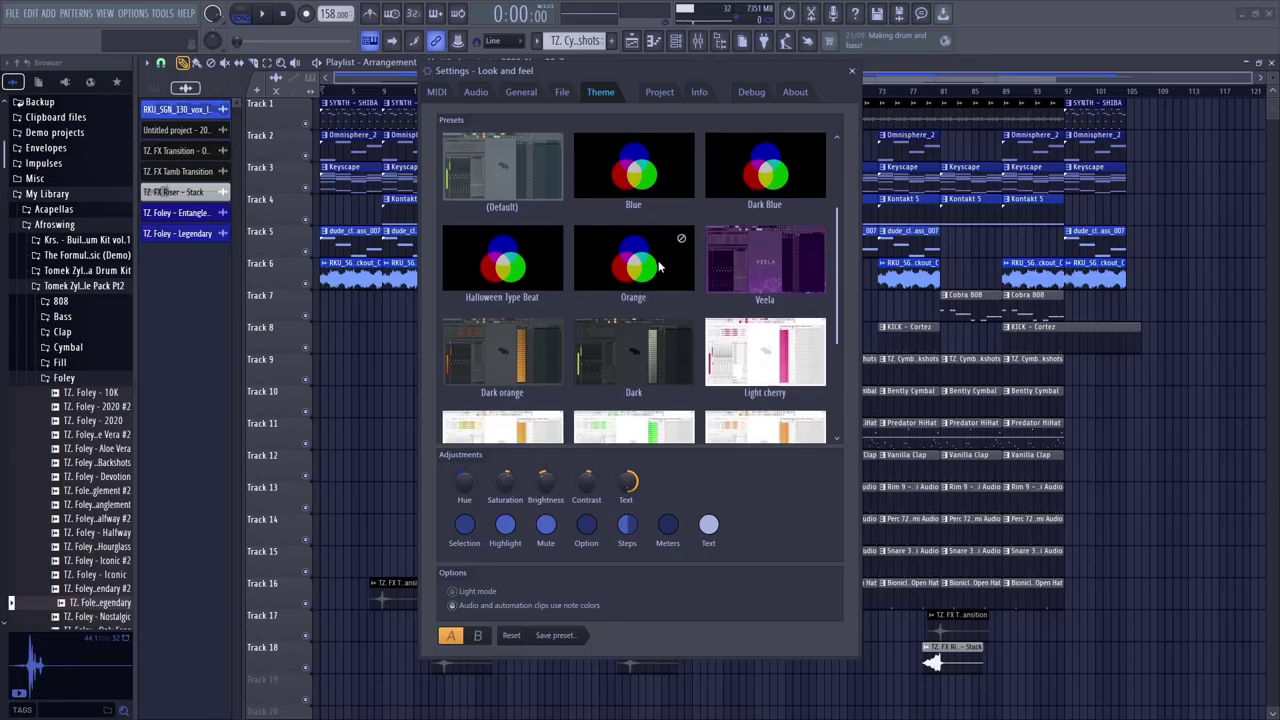
Scroll the theme presets down to show Light fruit through Ultra green.
scroll(674, 293, down, 3)
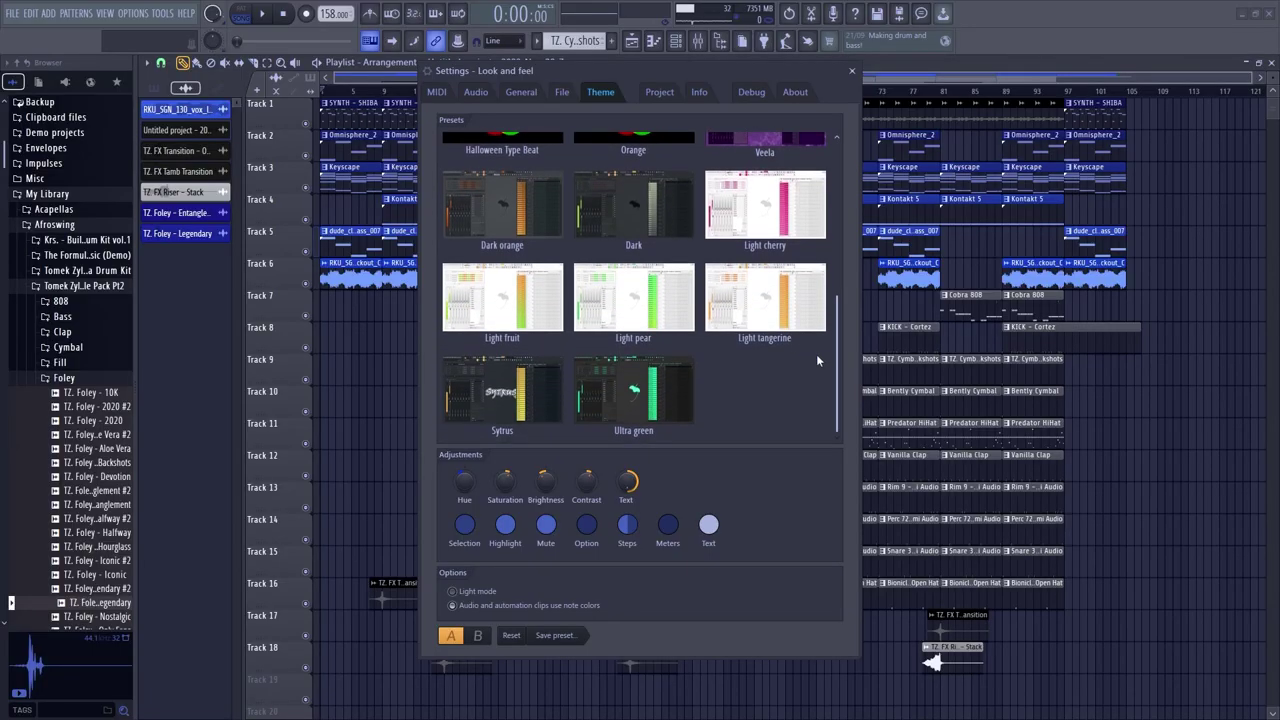